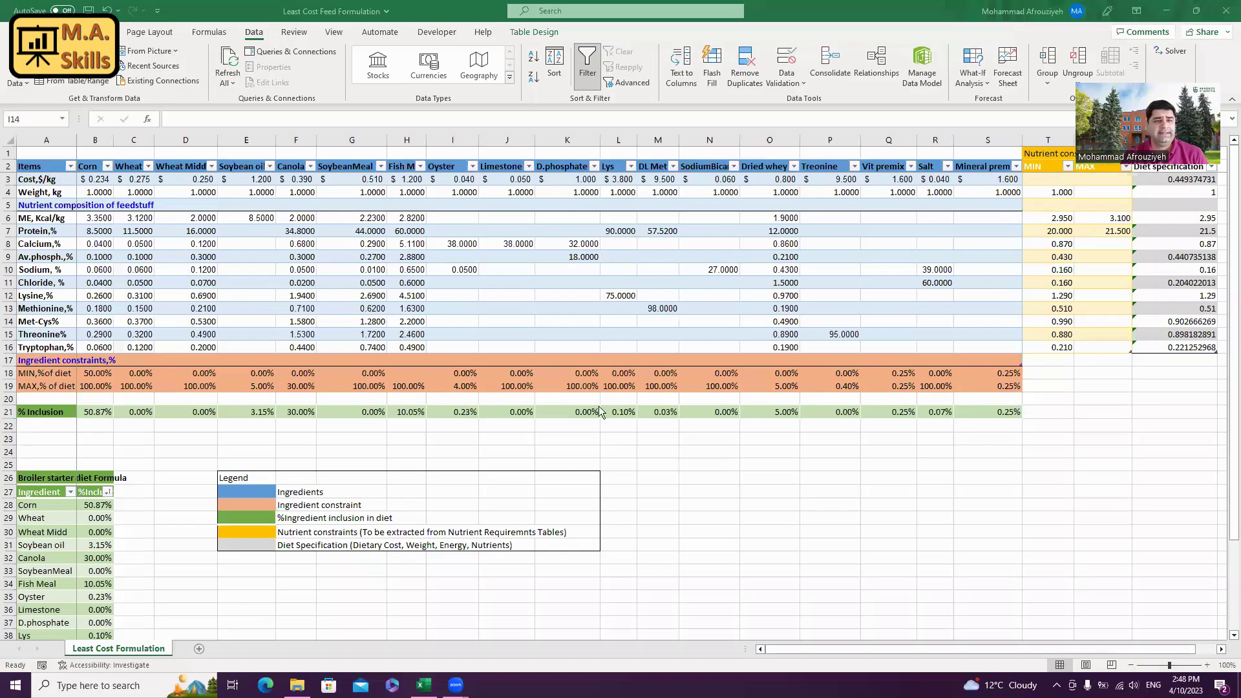
- Run Solver on the least-cost broiler feed model, which finds no feasible solution
key("alt+Tab")
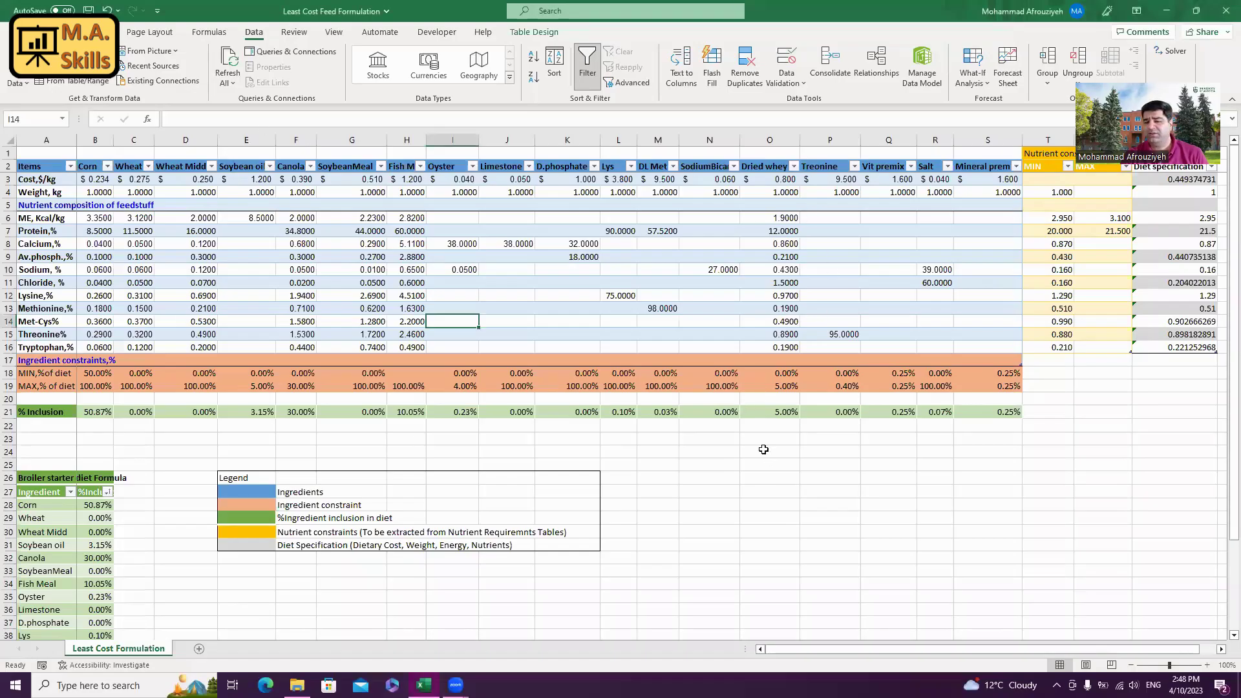
left_click(763, 449)
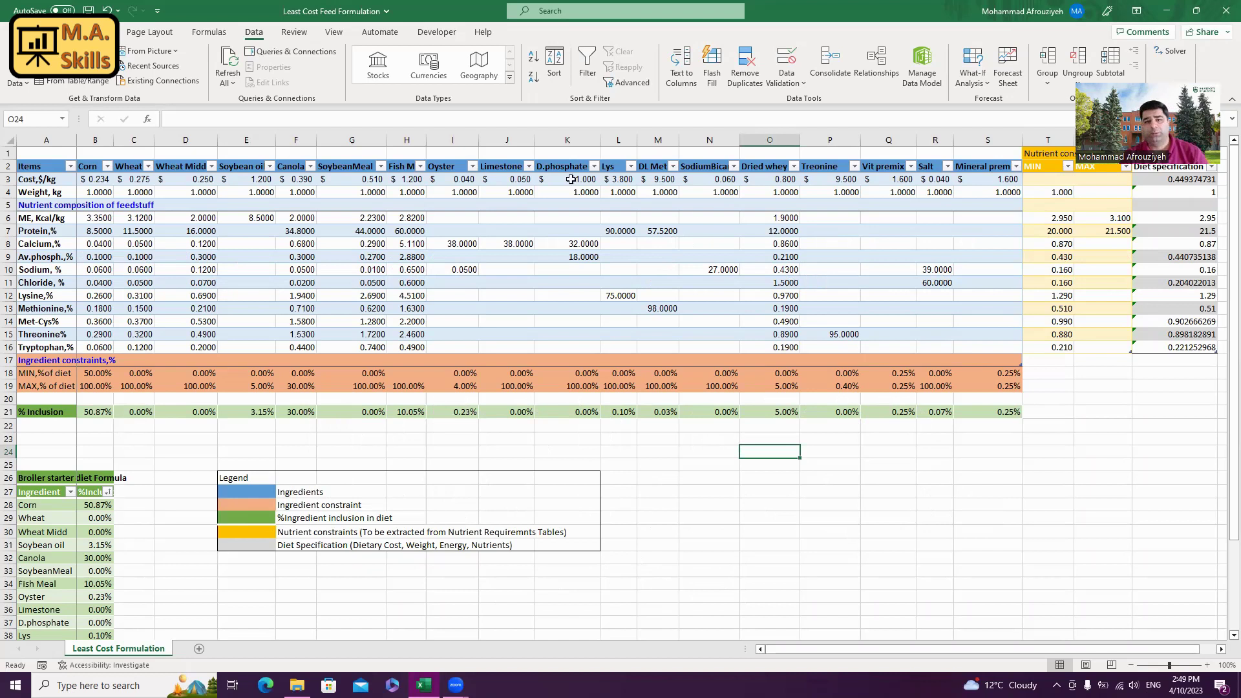
scroll(519, 229, "up", 1)
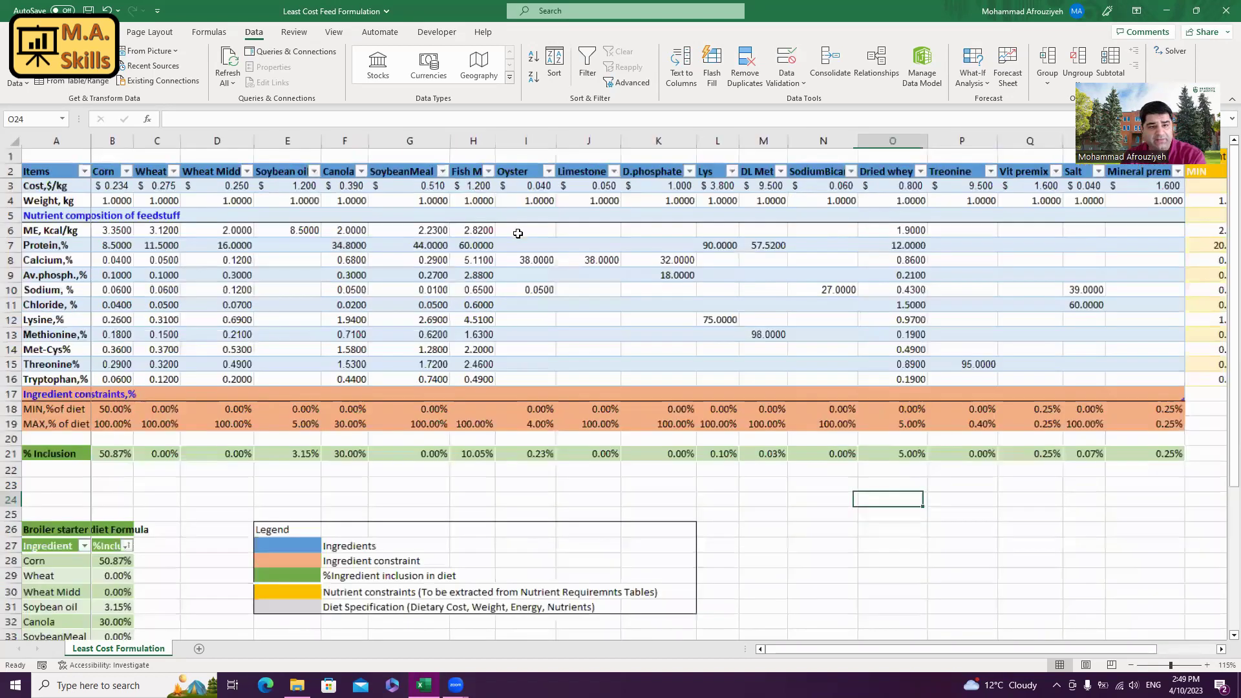
scroll(218, 35, "up", 2)
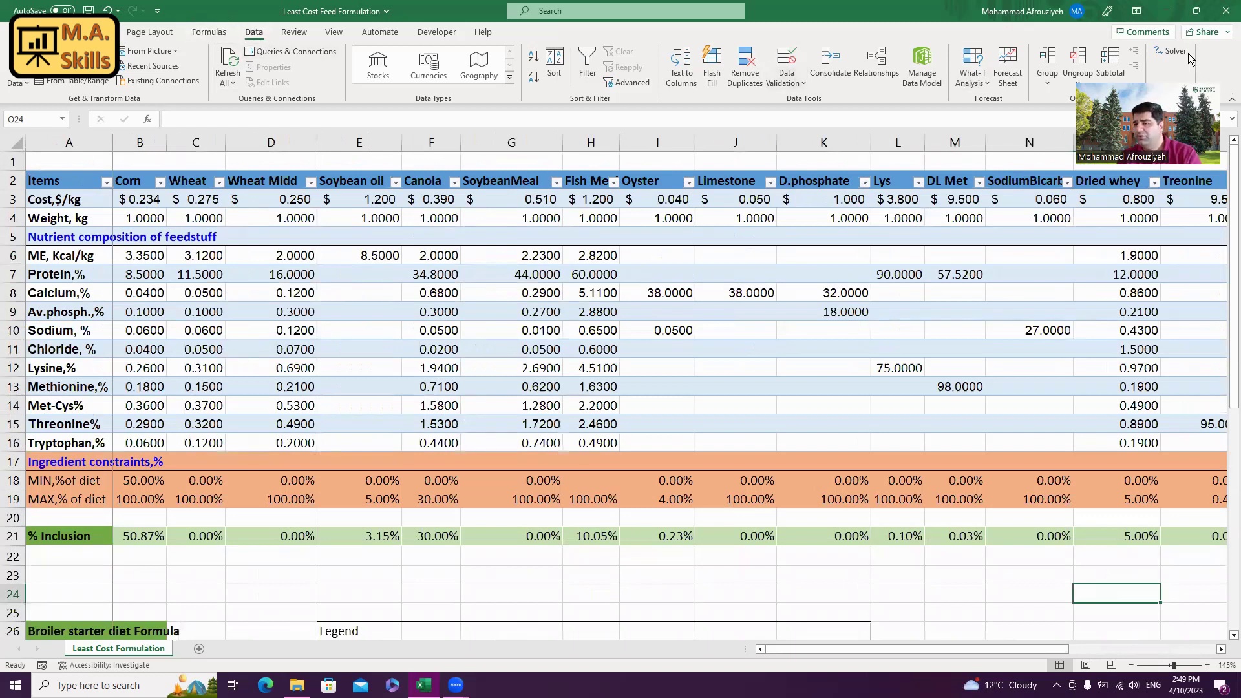
left_click(1172, 51)
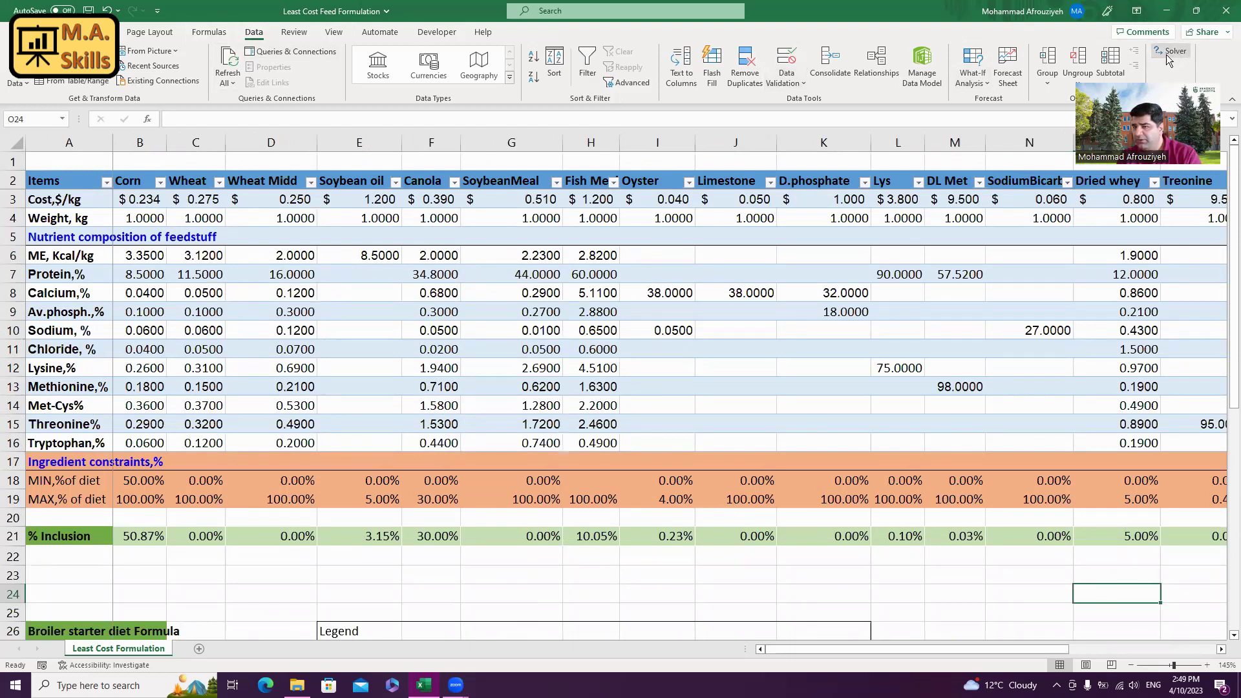
scroll(495, 235, "right", 3)
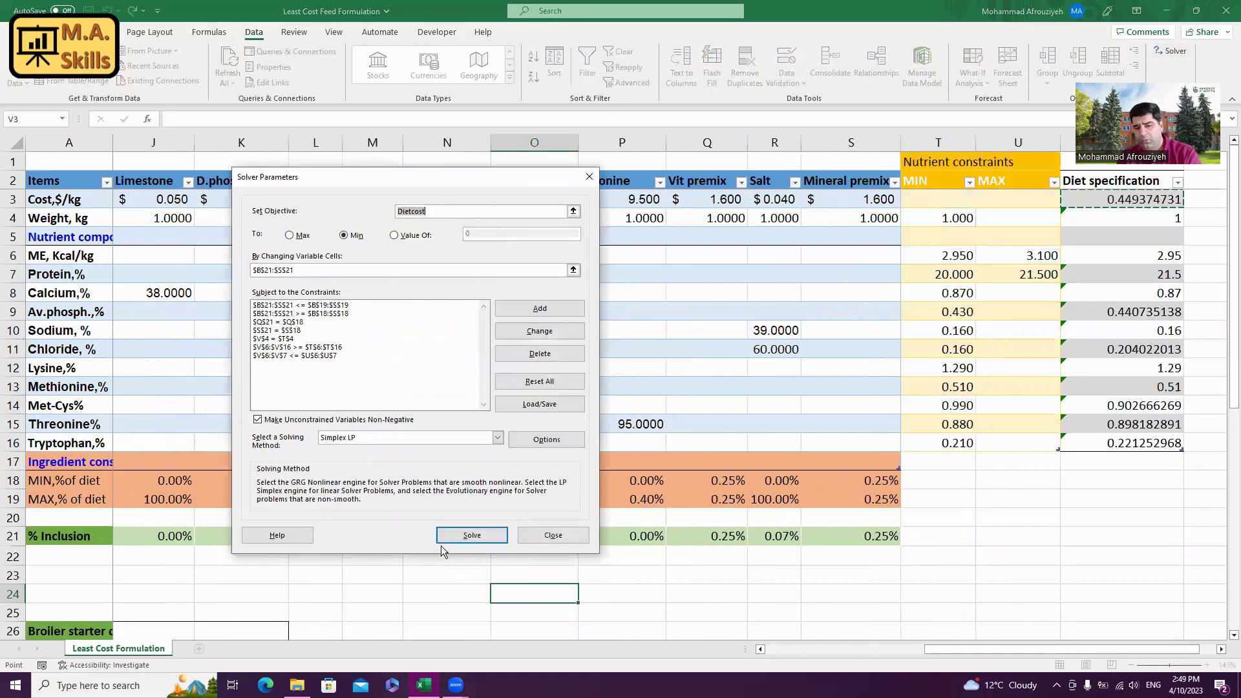
left_click(473, 536)
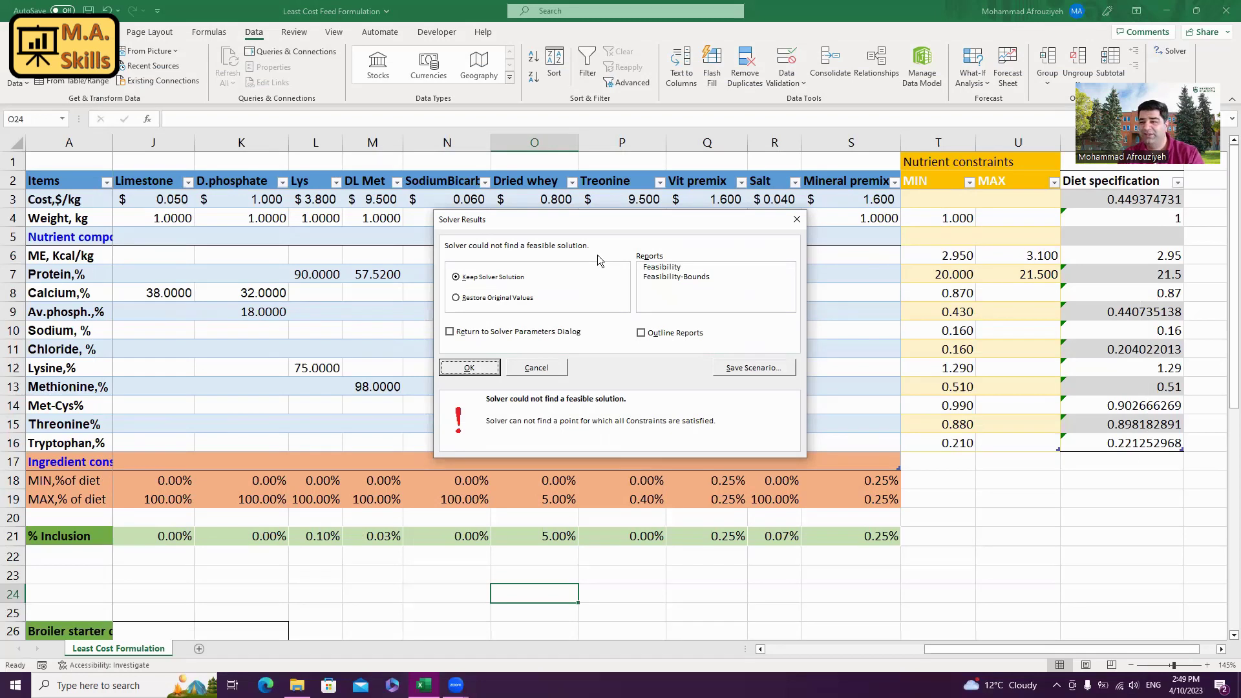
- Generate a Feasibility report from Solver Results and go to the Feasibility Report 1 sheet
left_click(669, 268)
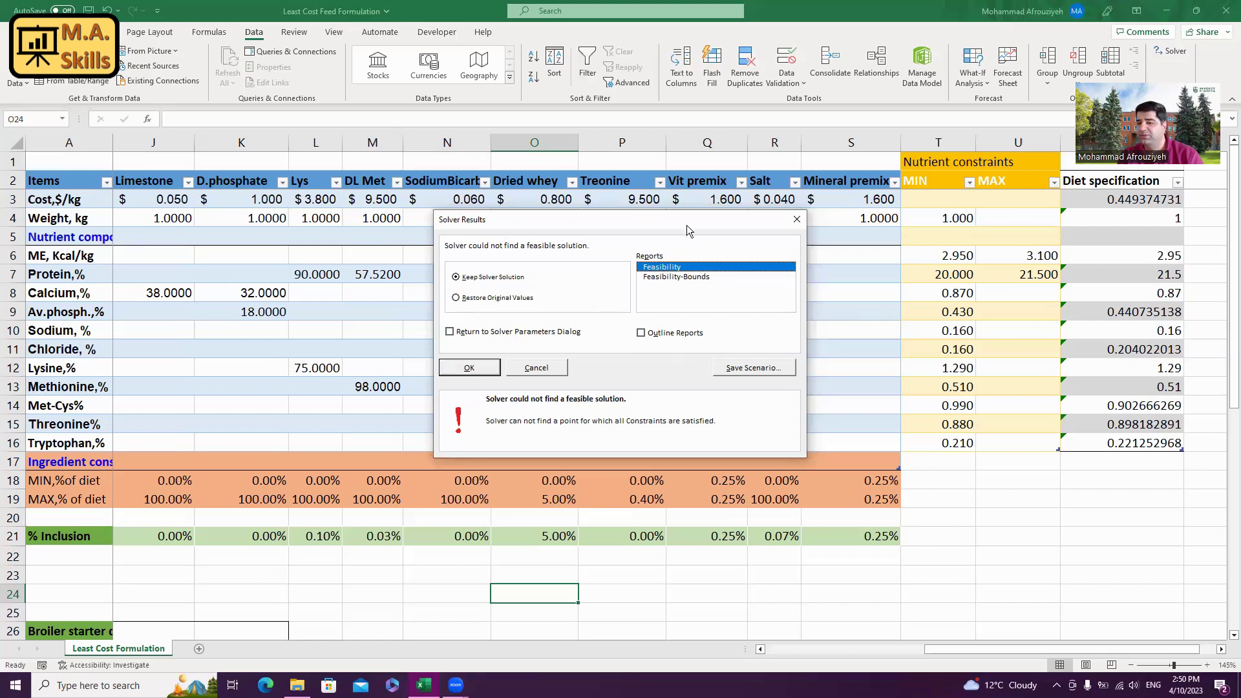
left_click(669, 268)
left_click(669, 268)
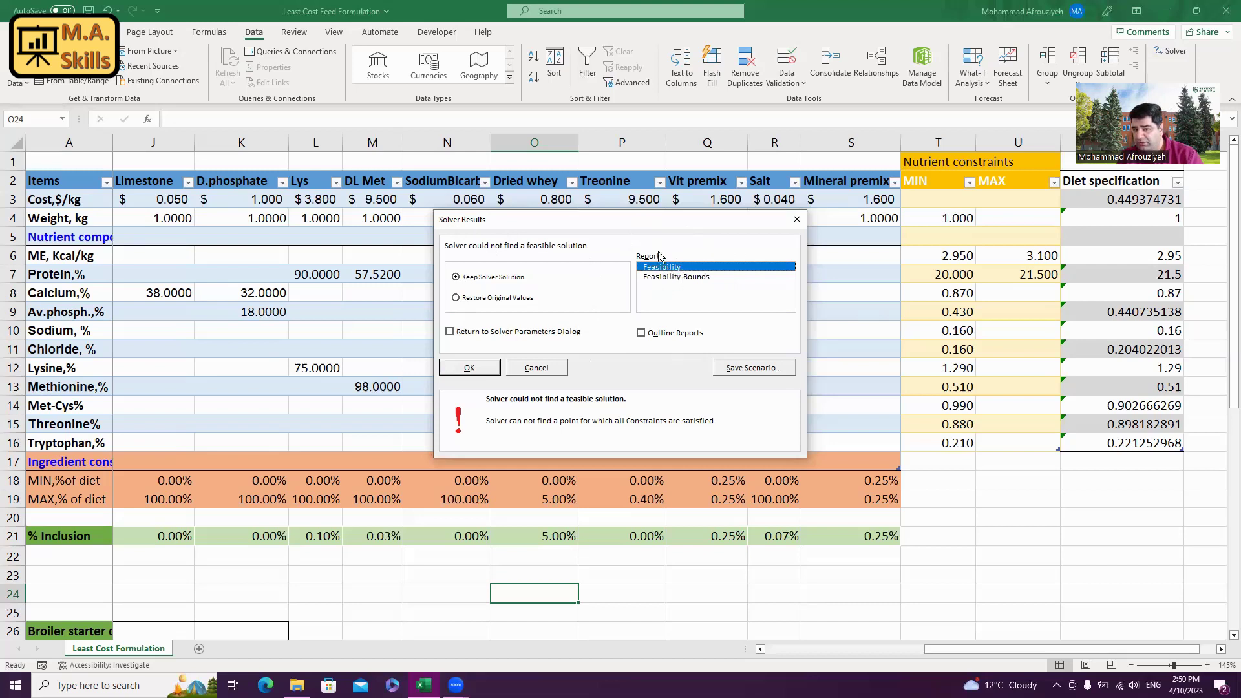
left_click(470, 368)
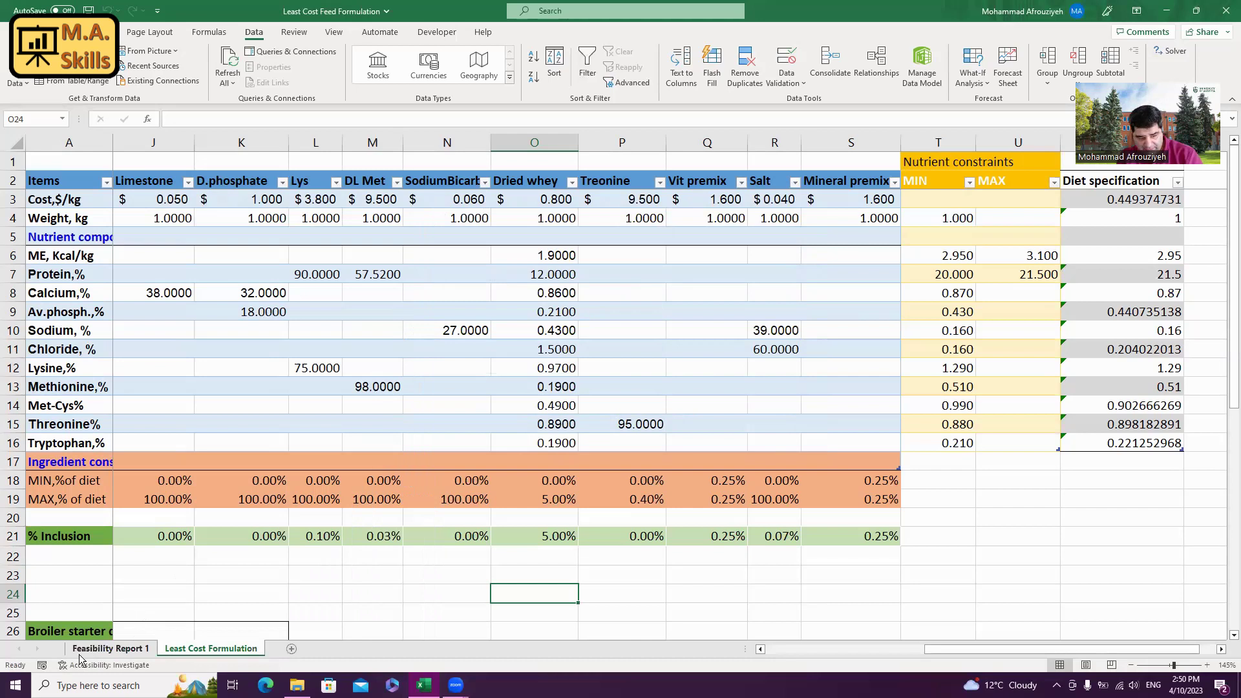
left_click(116, 650)
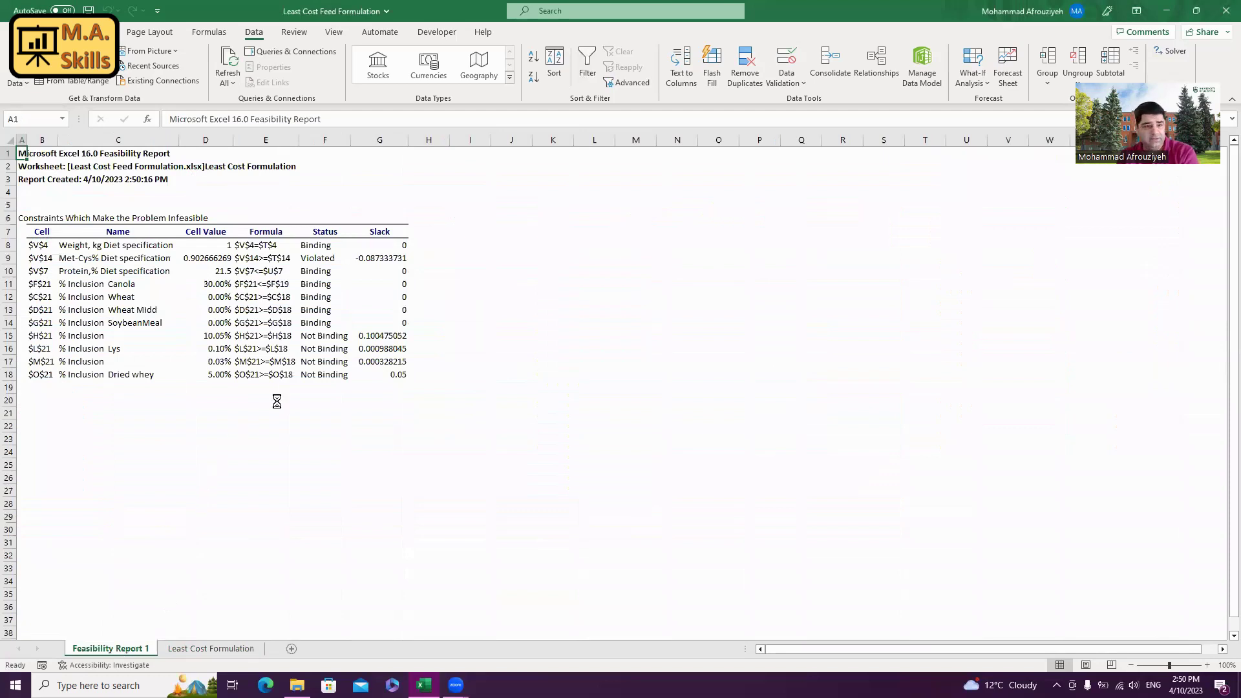
- Inspect the Violated Met-Cys% constraint and its negative slack in Feasibility Report 1
scroll(283, 402, "up", 5)
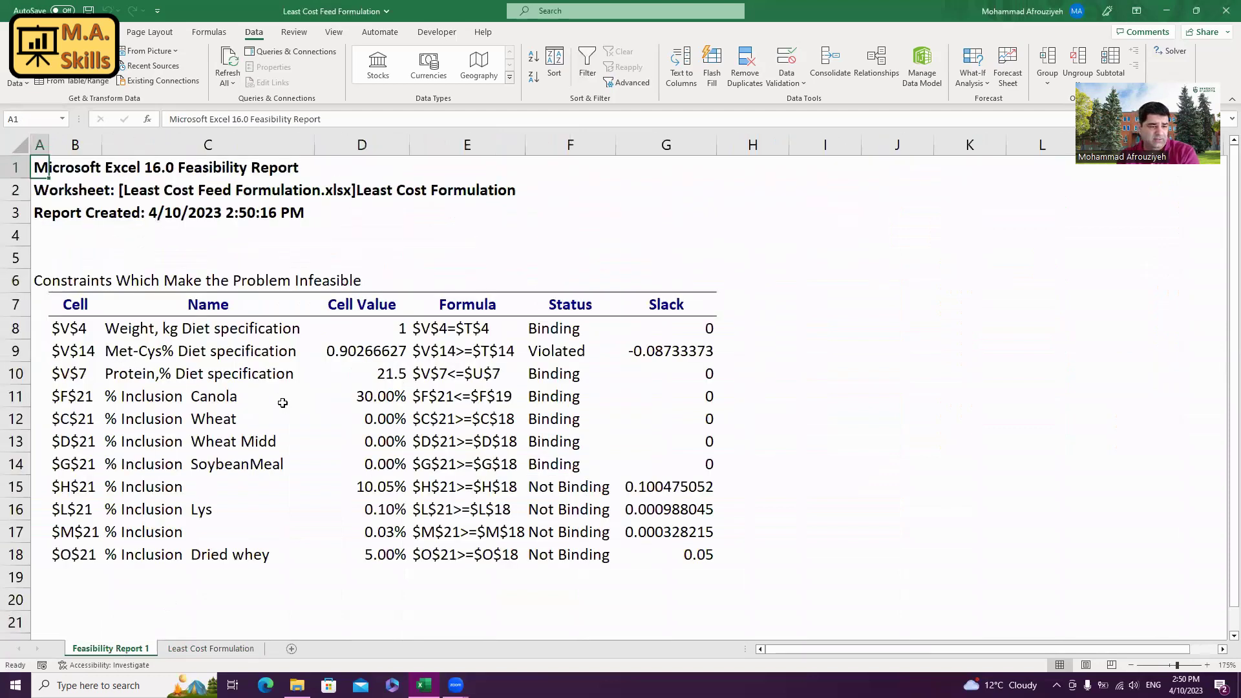
scroll(283, 403, "up", 1)
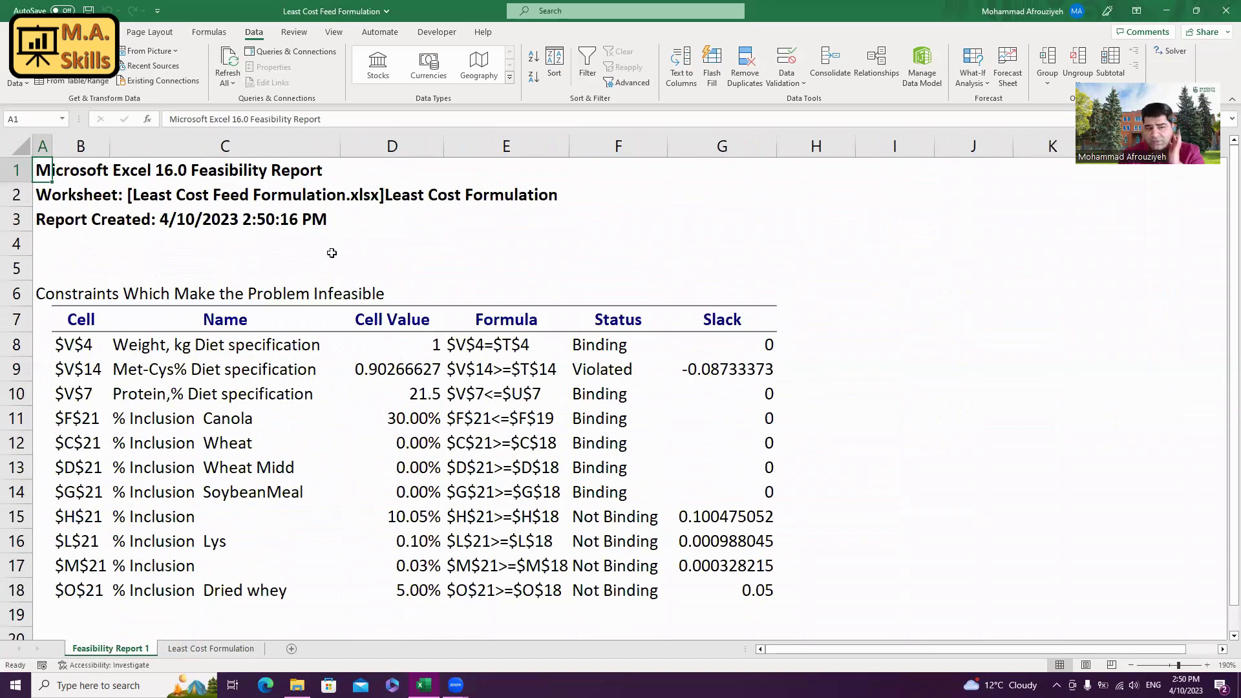
left_click(232, 180)
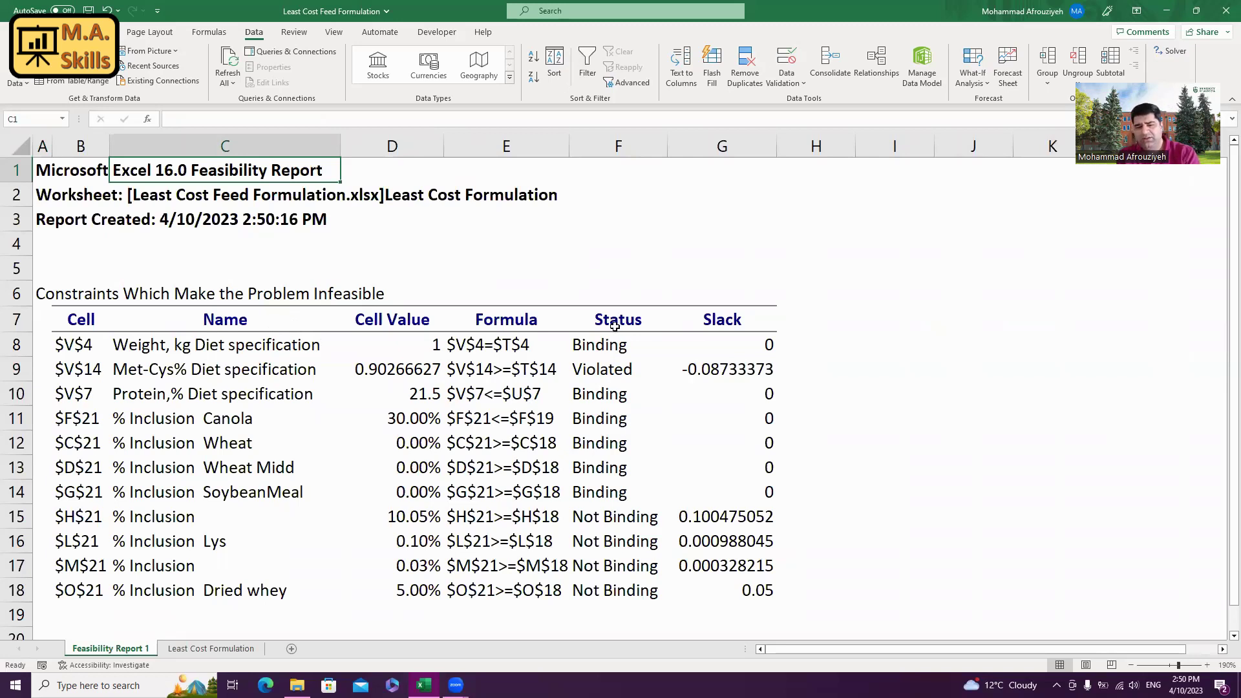
left_click_drag(615, 326, 616, 593)
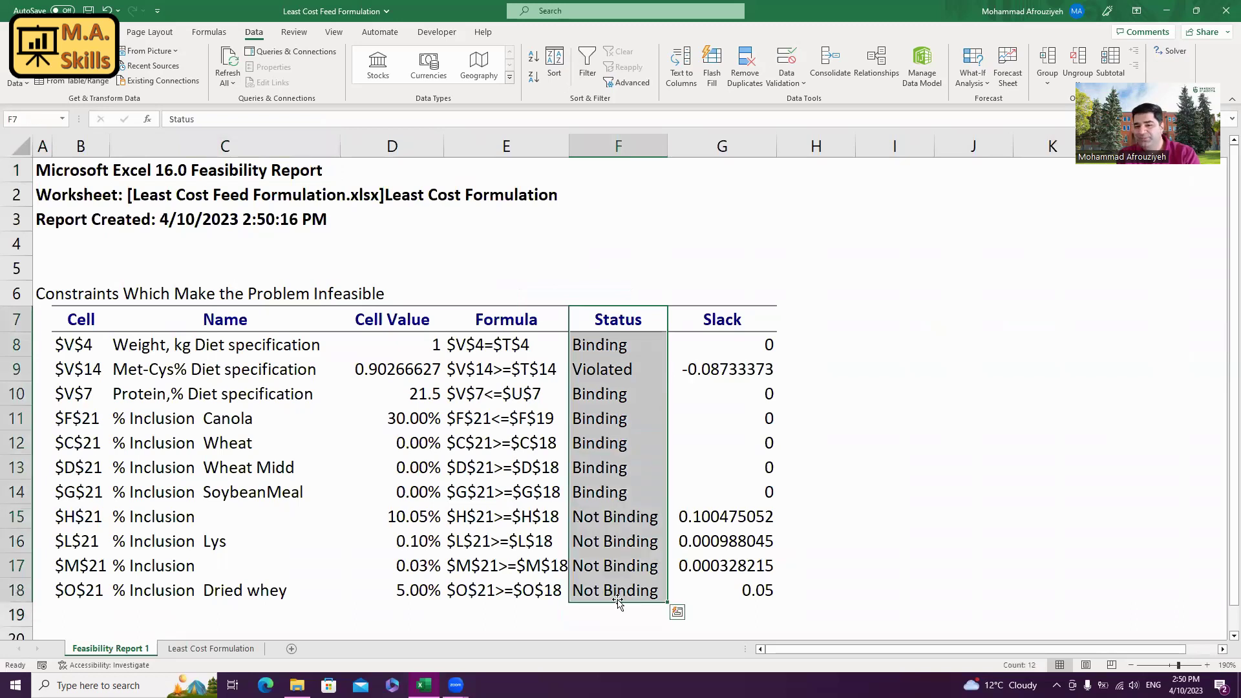
left_click(606, 371)
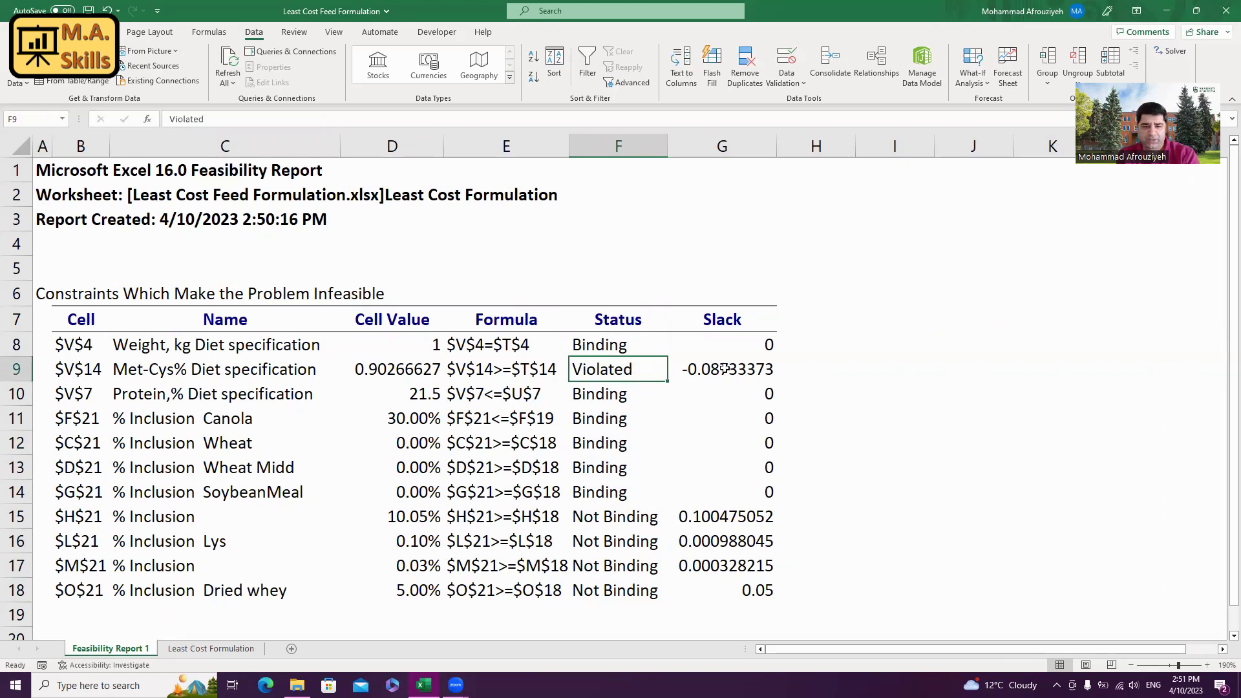
left_click_drag(724, 369, 76, 372)
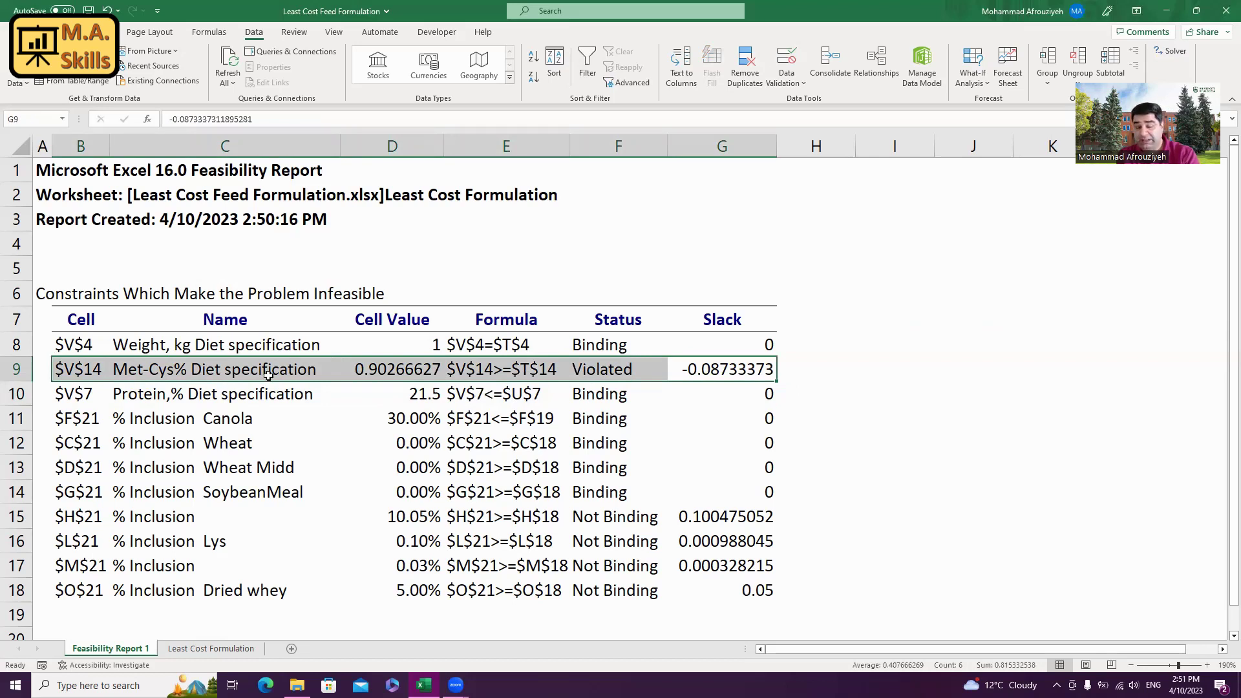
left_click(660, 371)
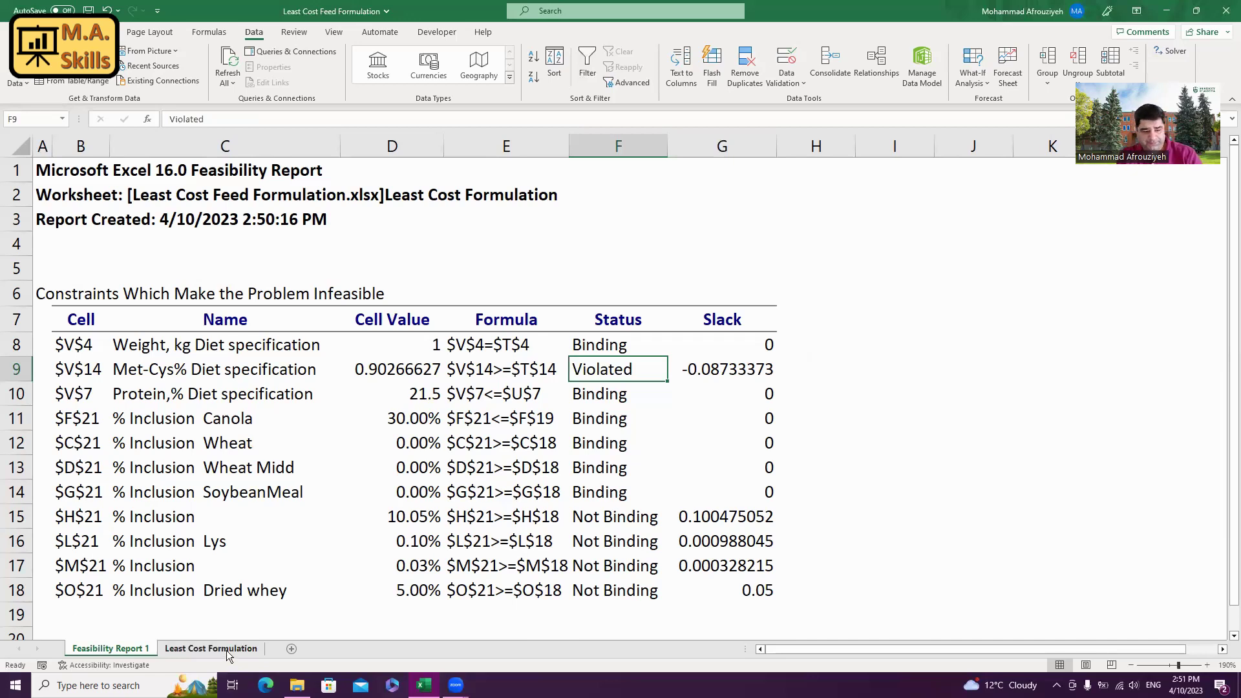
left_click(197, 649)
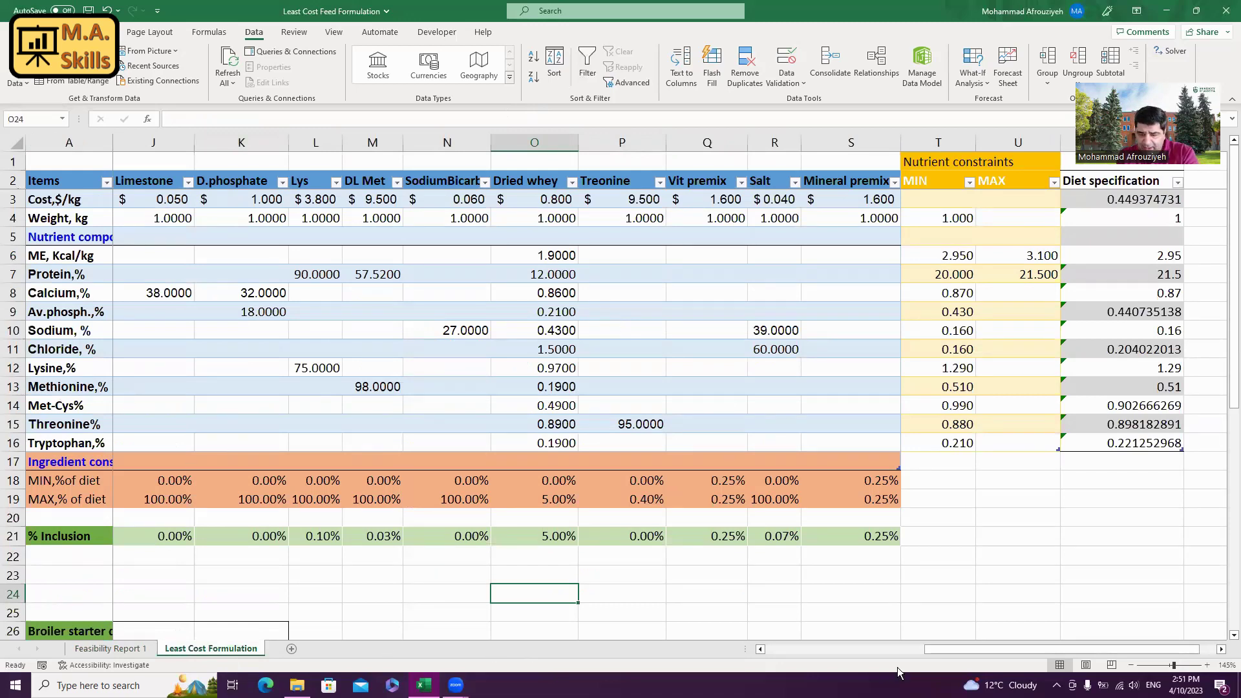
- Bring the row 14 Met-Cys% ingredient values into view on the Least Cost Formulation sheet
left_click_drag(956, 651, 782, 653)
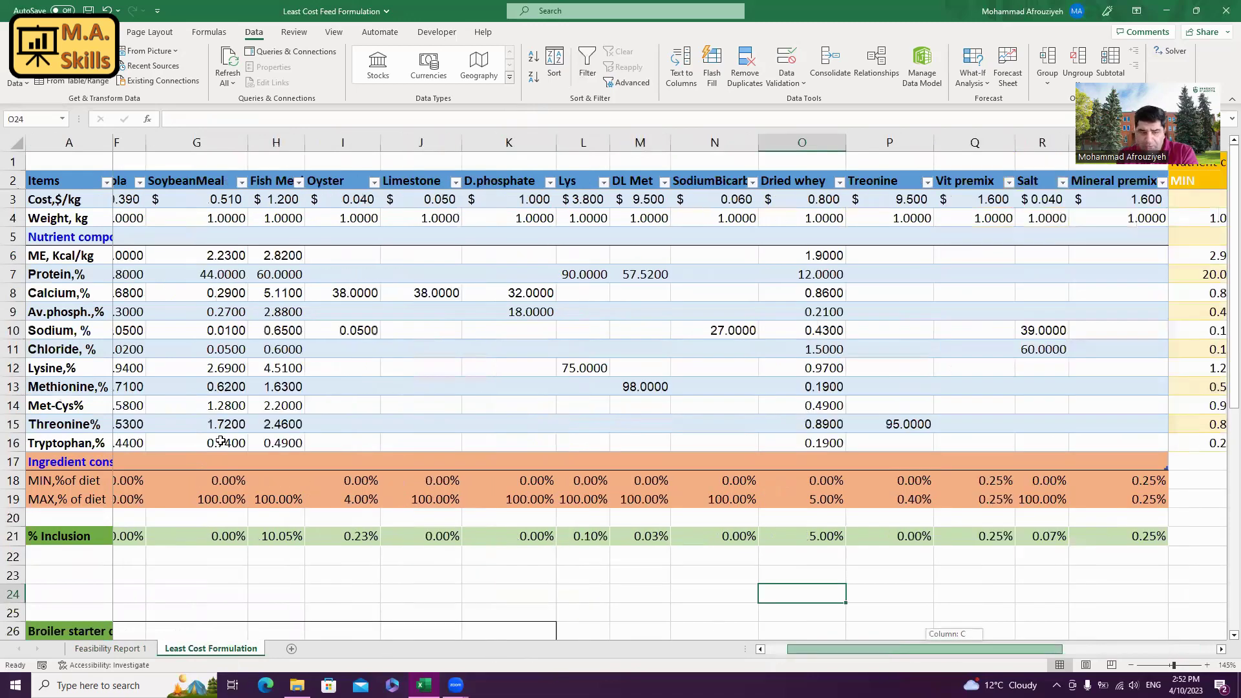
scroll(221, 440, "left", 3)
scroll(102, 440, "up", 1)
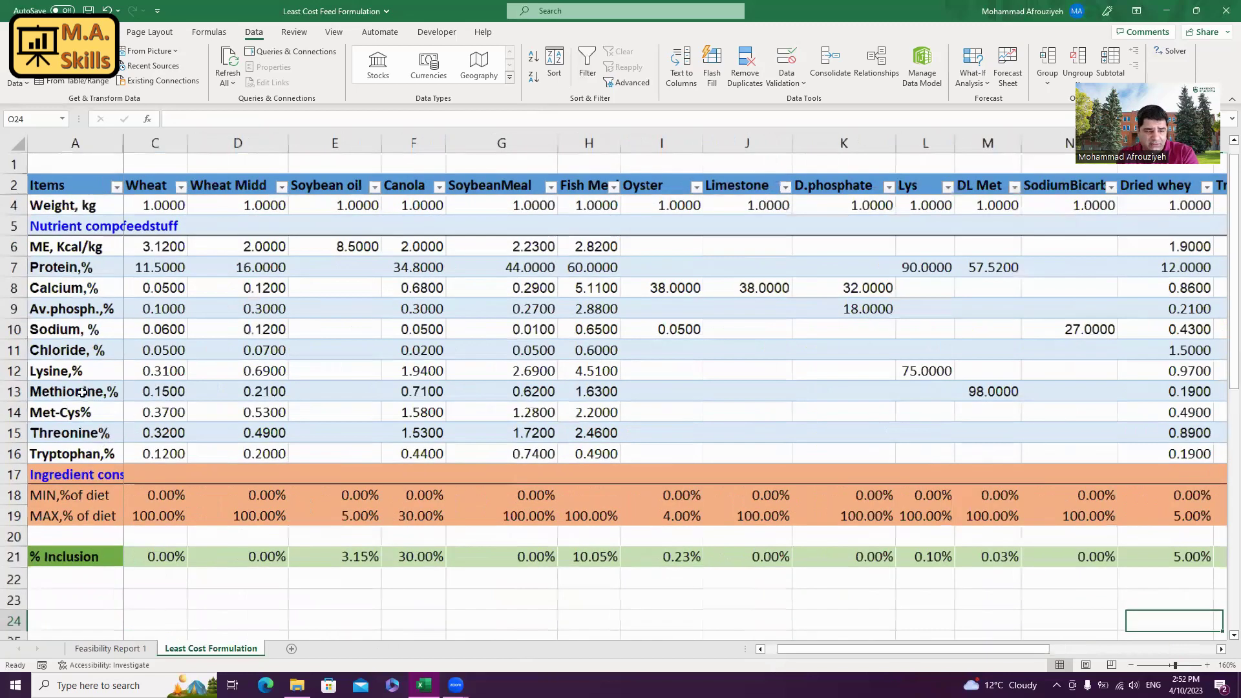
scroll(86, 392, "up", 1)
left_click(39, 394)
left_click(18, 393)
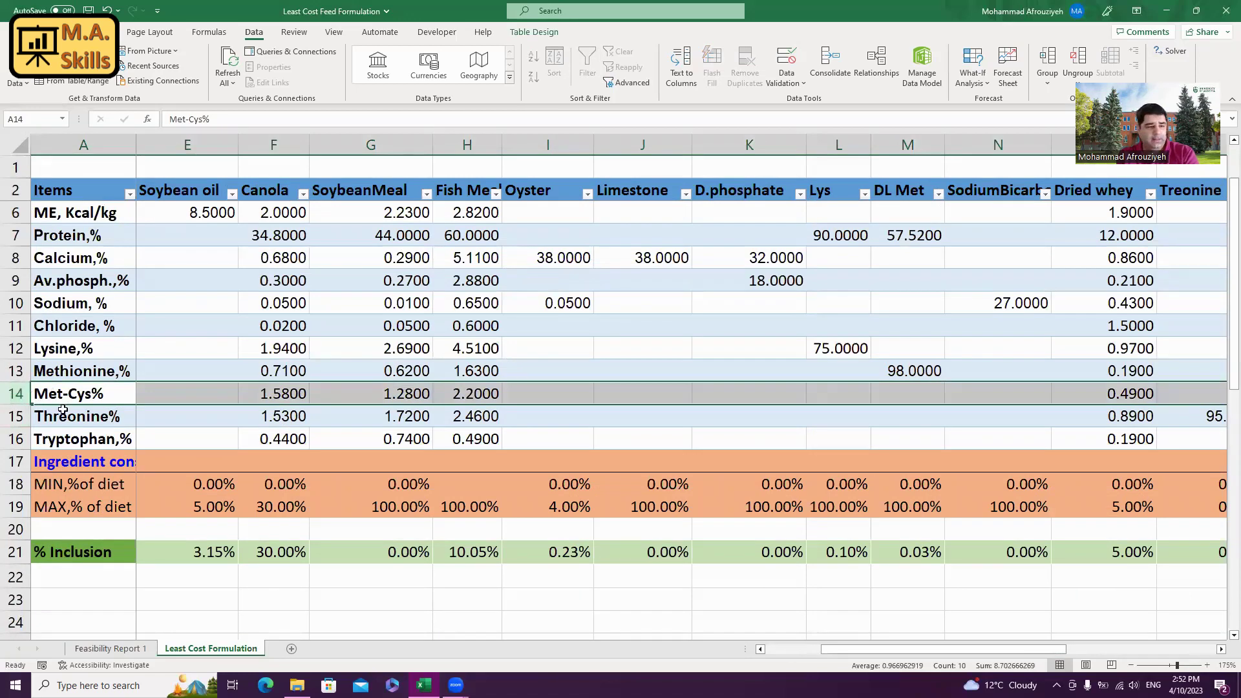
left_click(108, 396)
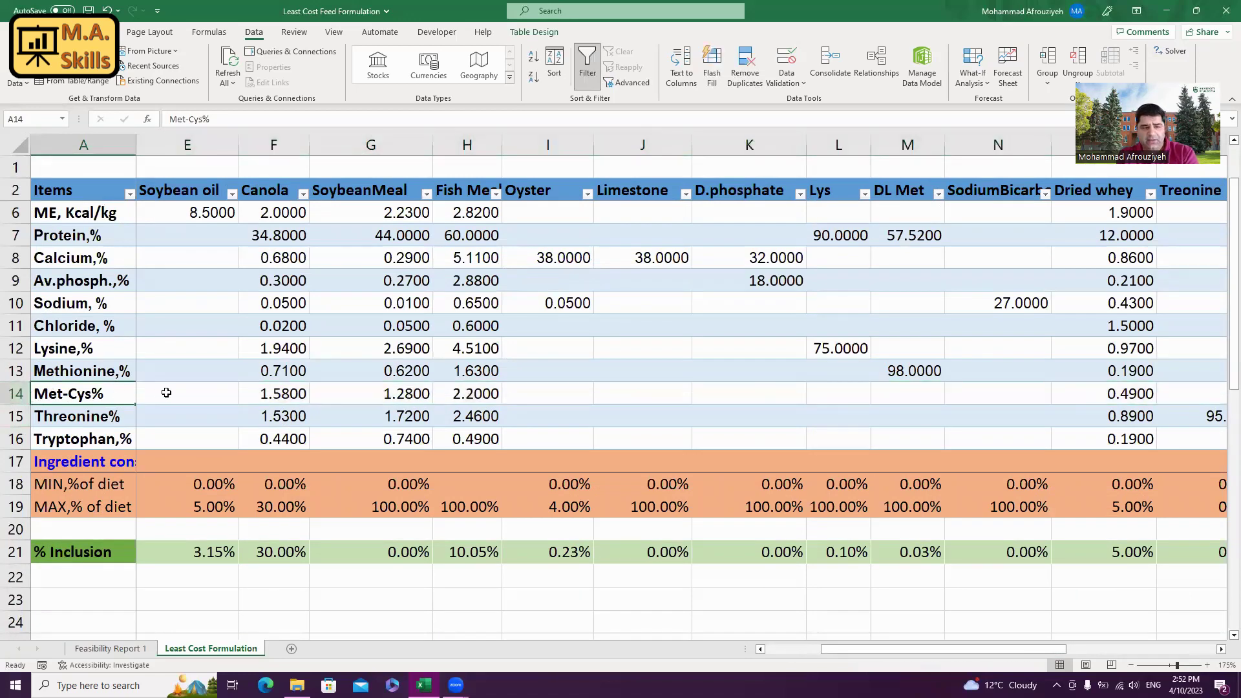
left_click(774, 647)
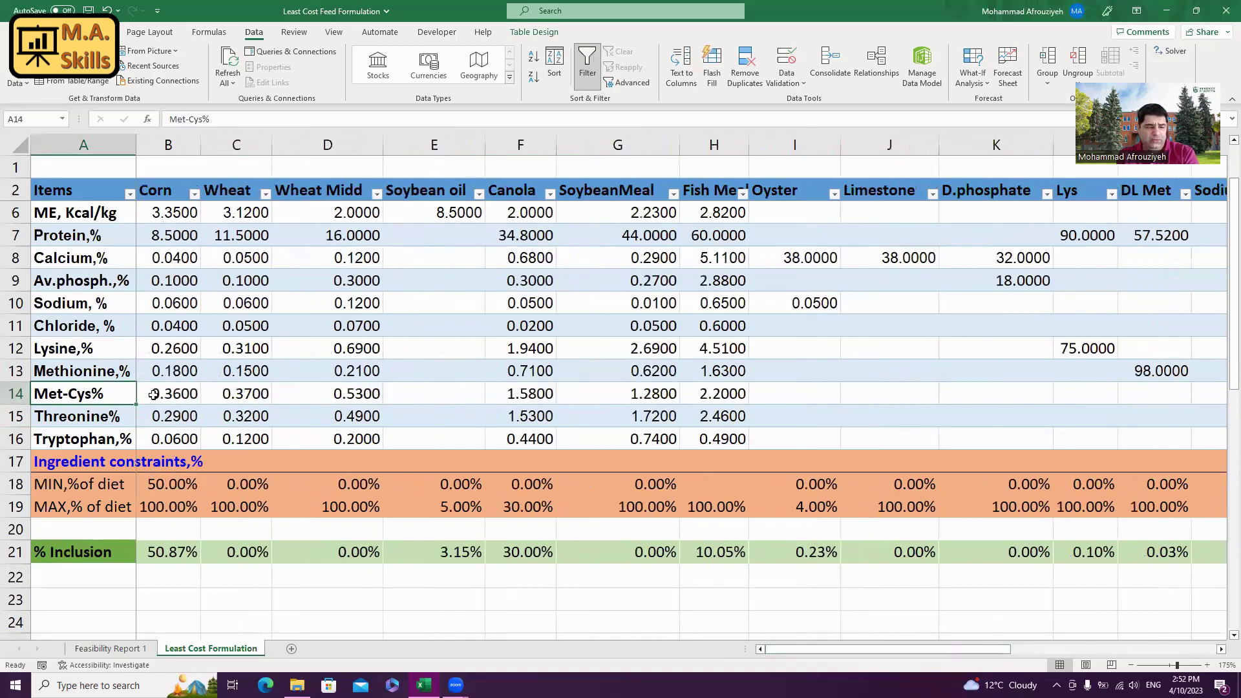
left_click(154, 395)
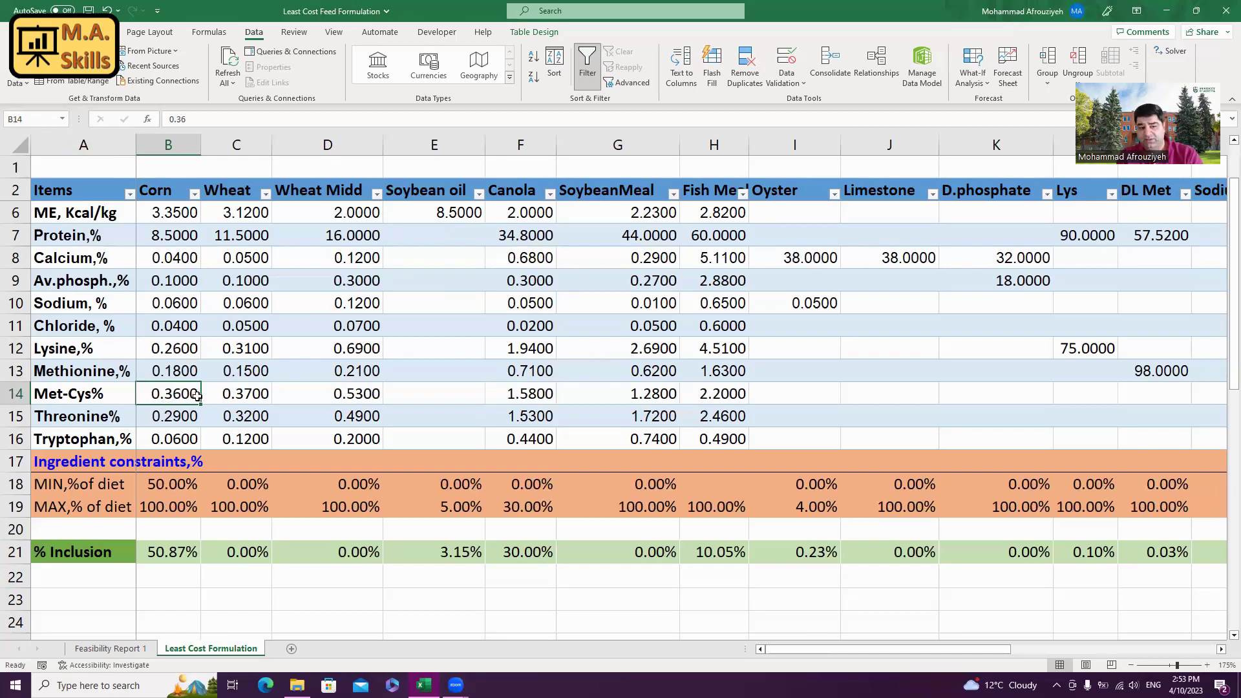
left_click(248, 395)
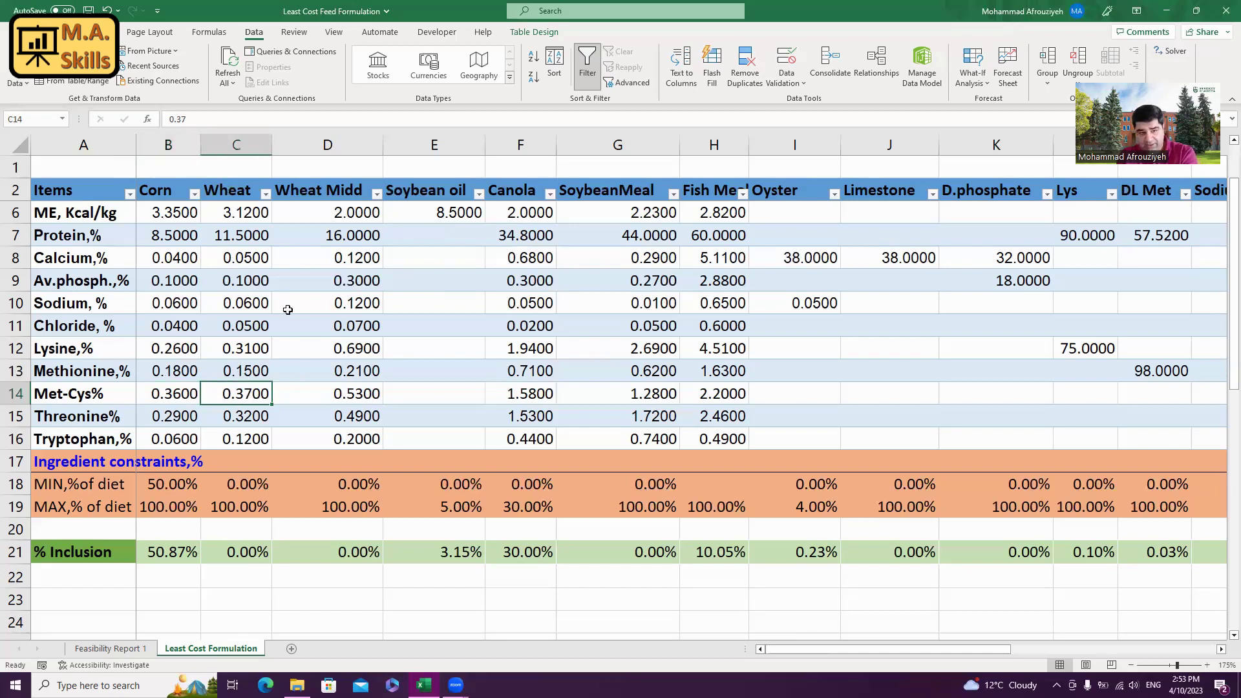
left_click(346, 396)
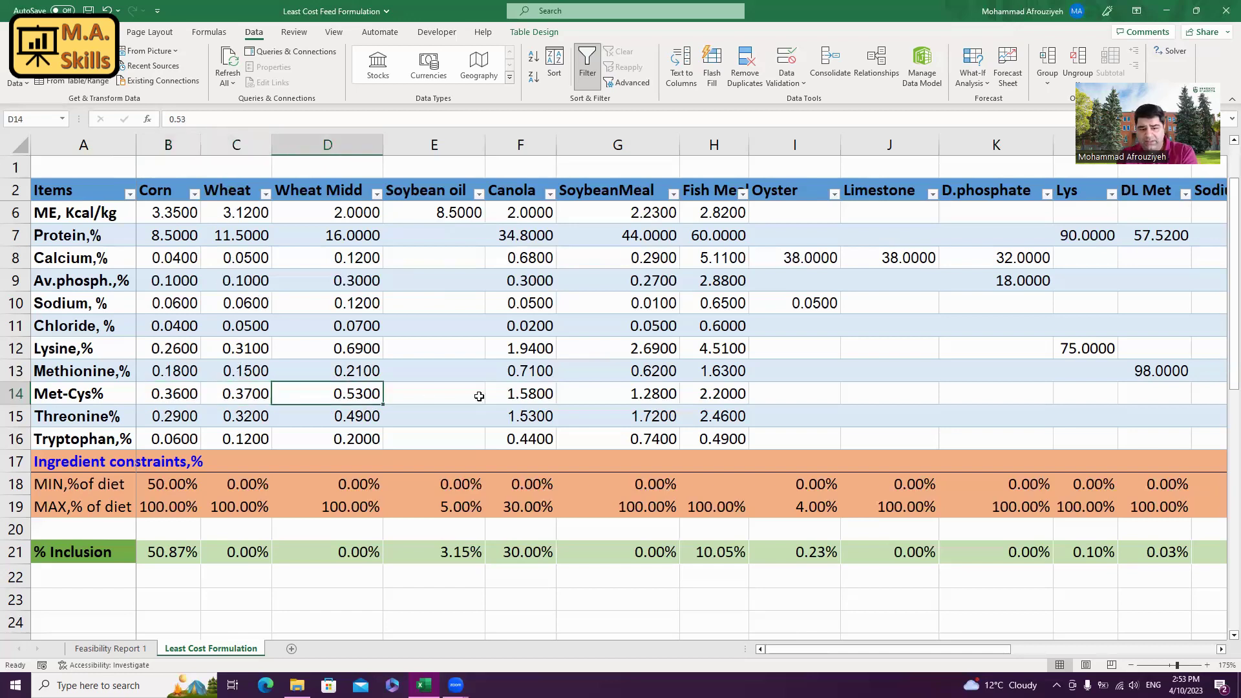
left_click(474, 395)
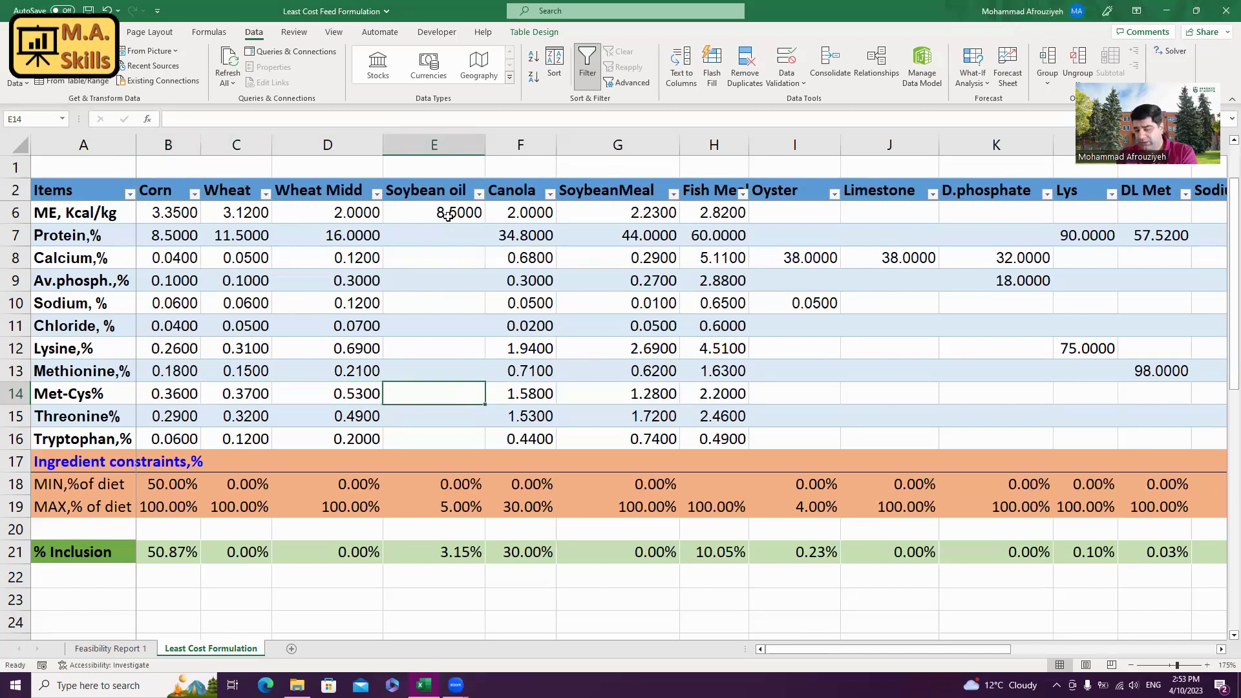
scroll(448, 217, "up", 1)
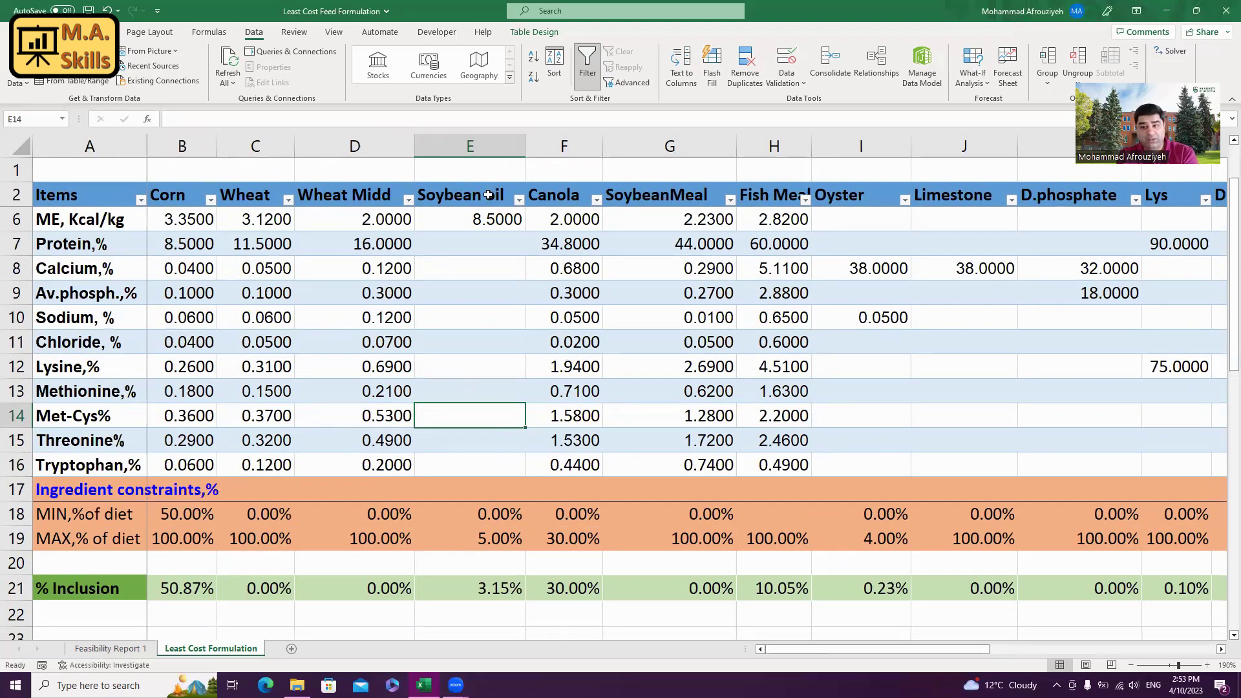
left_click(580, 415)
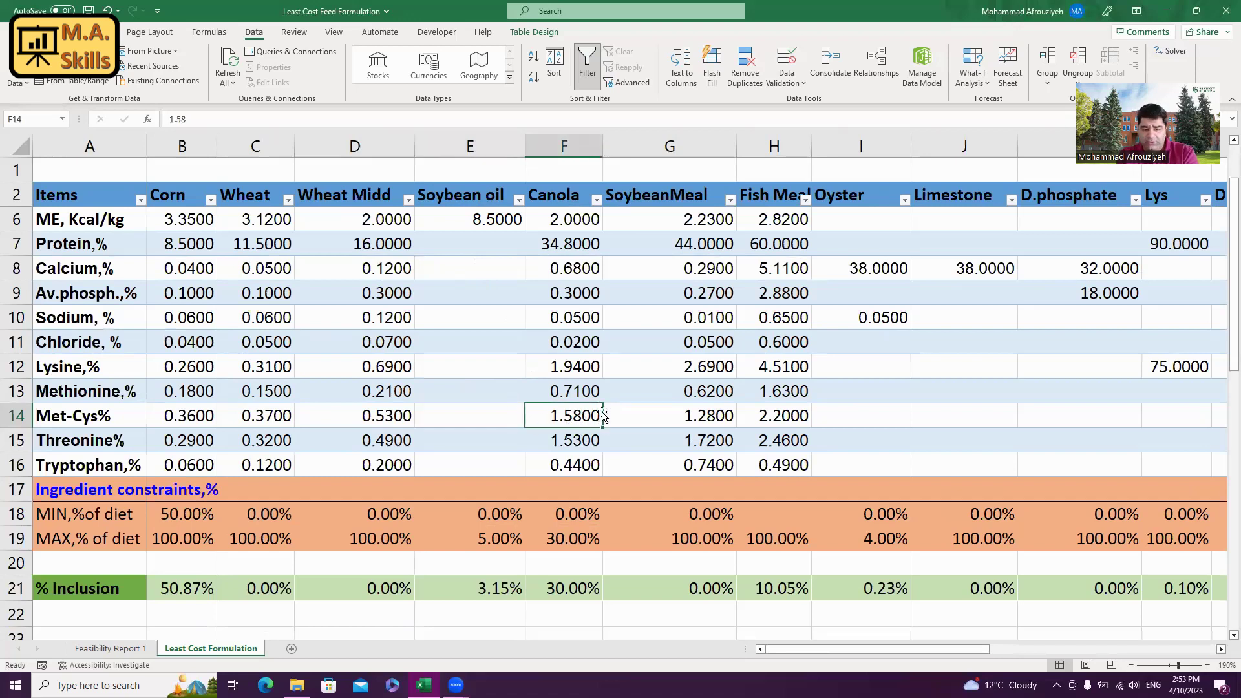
left_click(636, 415)
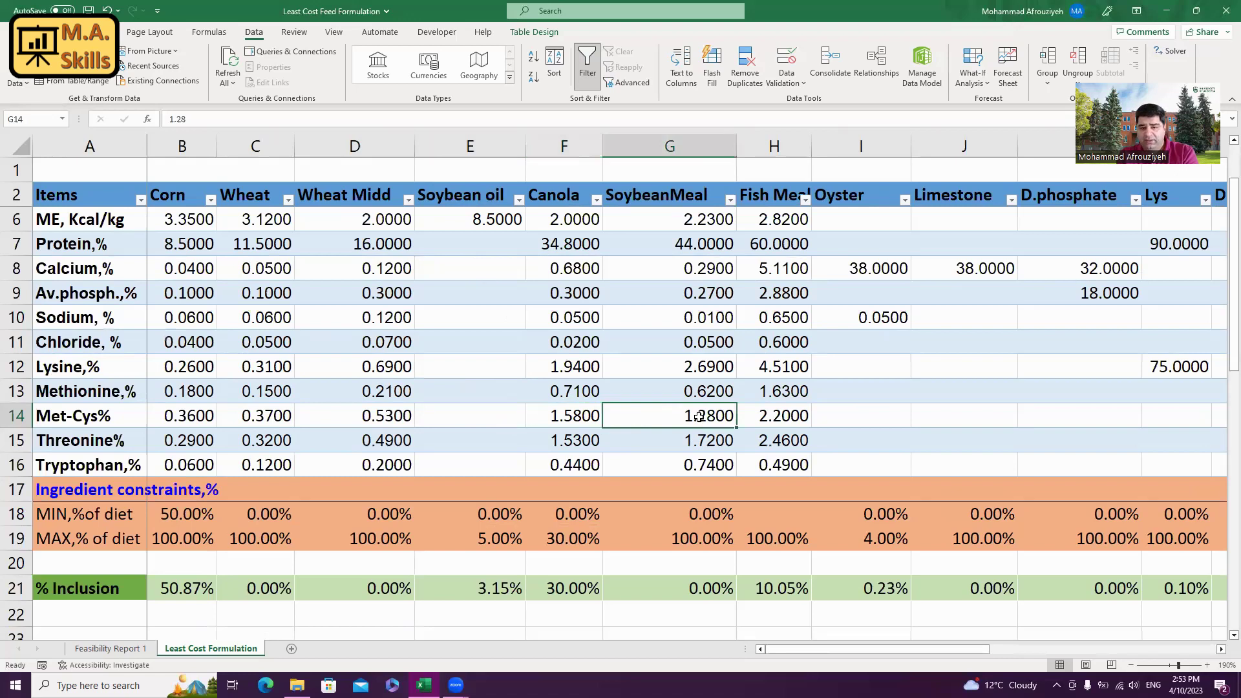
left_click(769, 415)
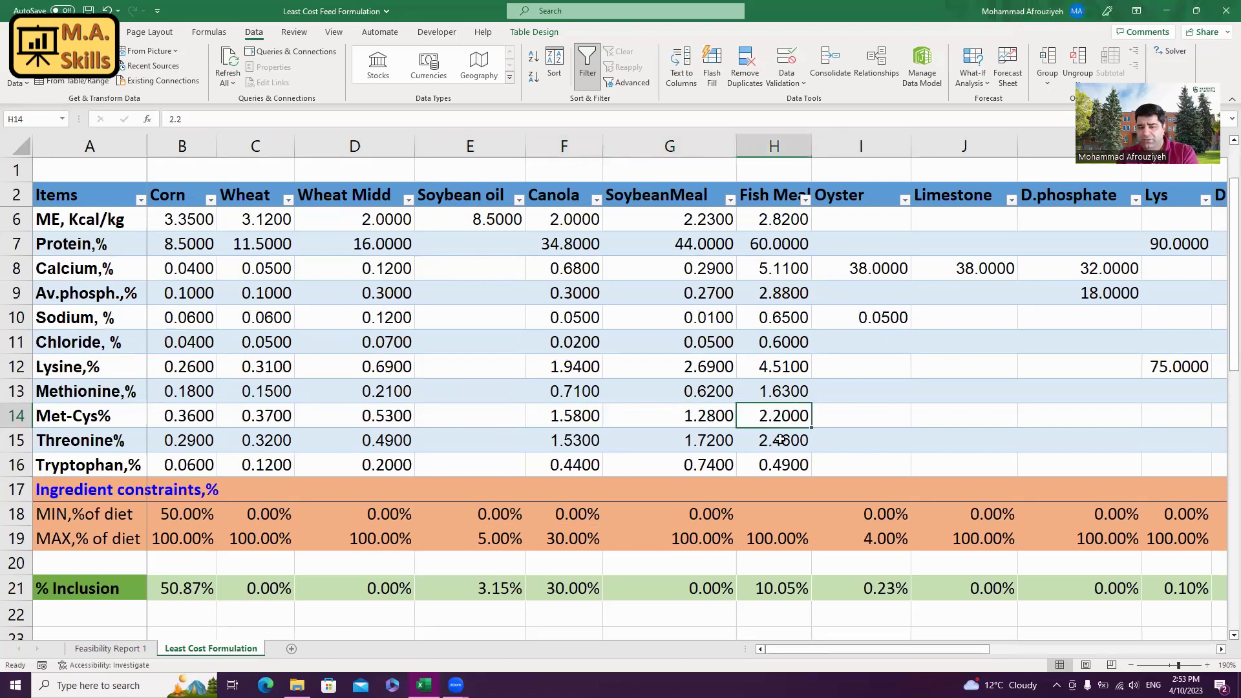
left_click(834, 415)
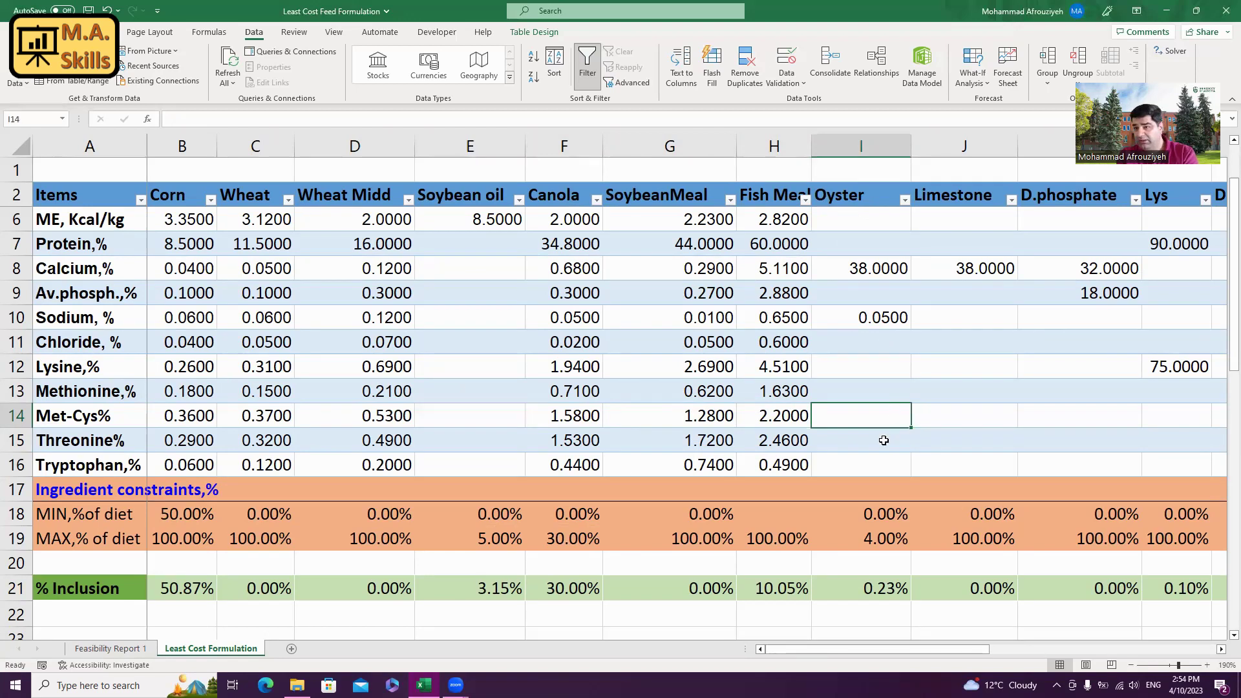
left_click_drag(856, 653, 945, 648)
left_click(567, 415)
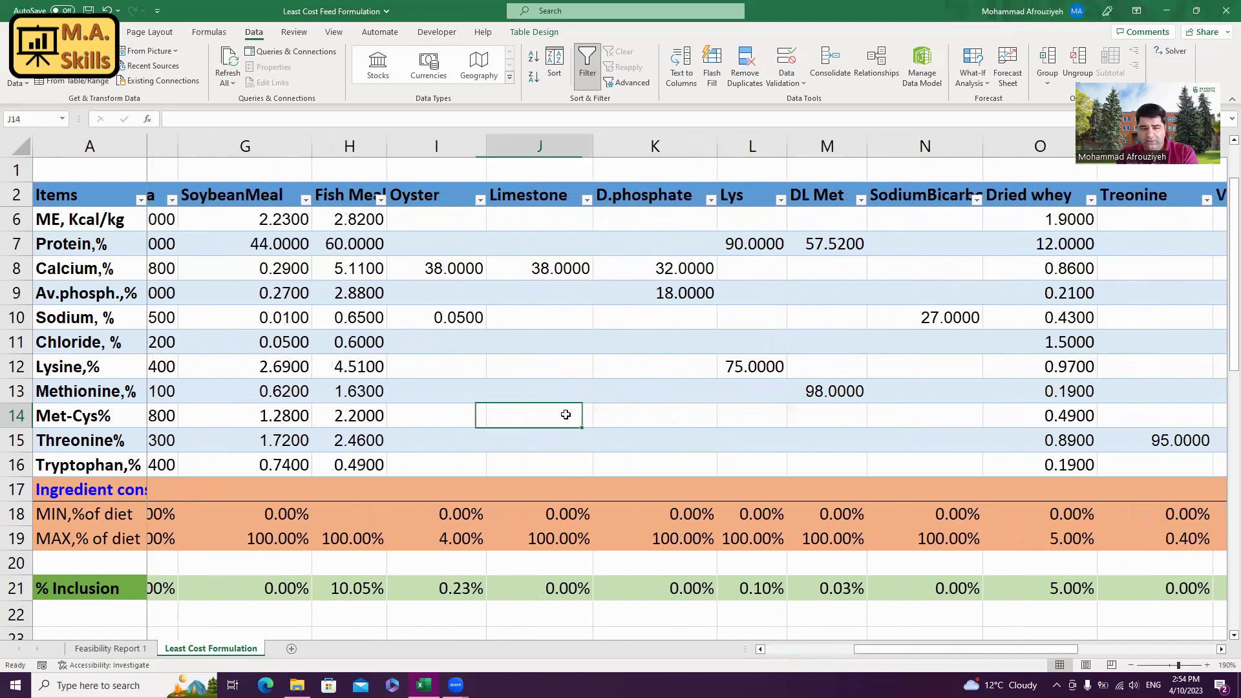
left_click(642, 420)
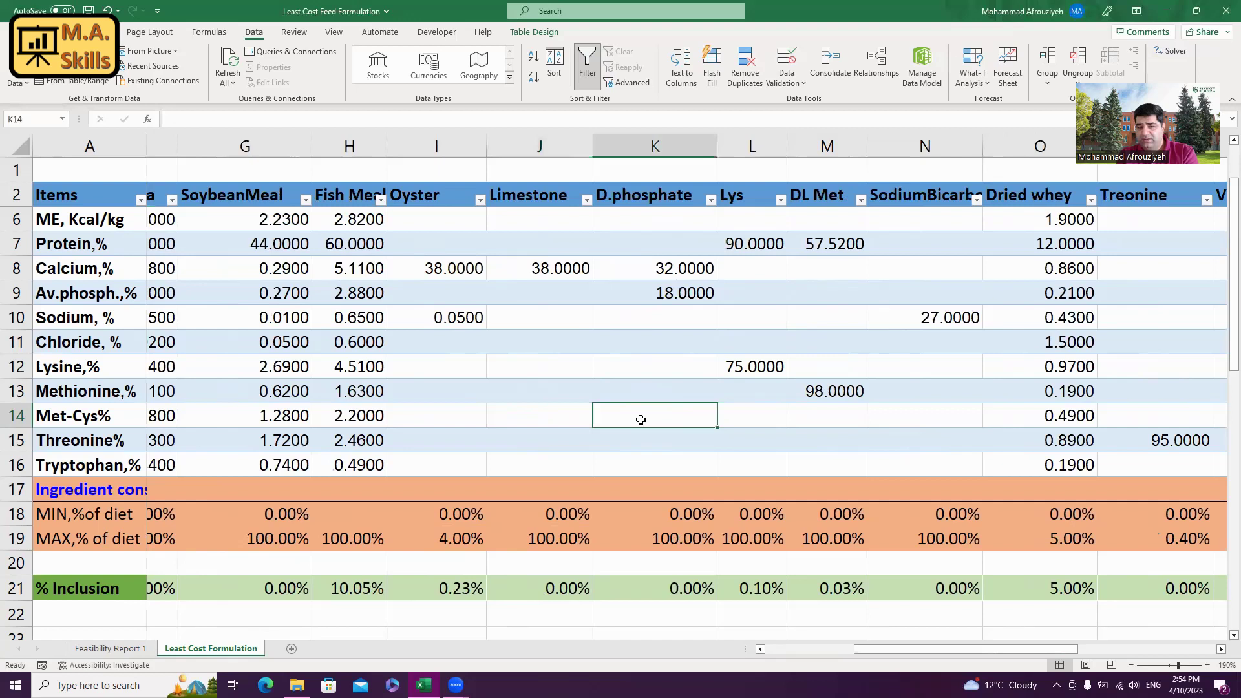
left_click(756, 416)
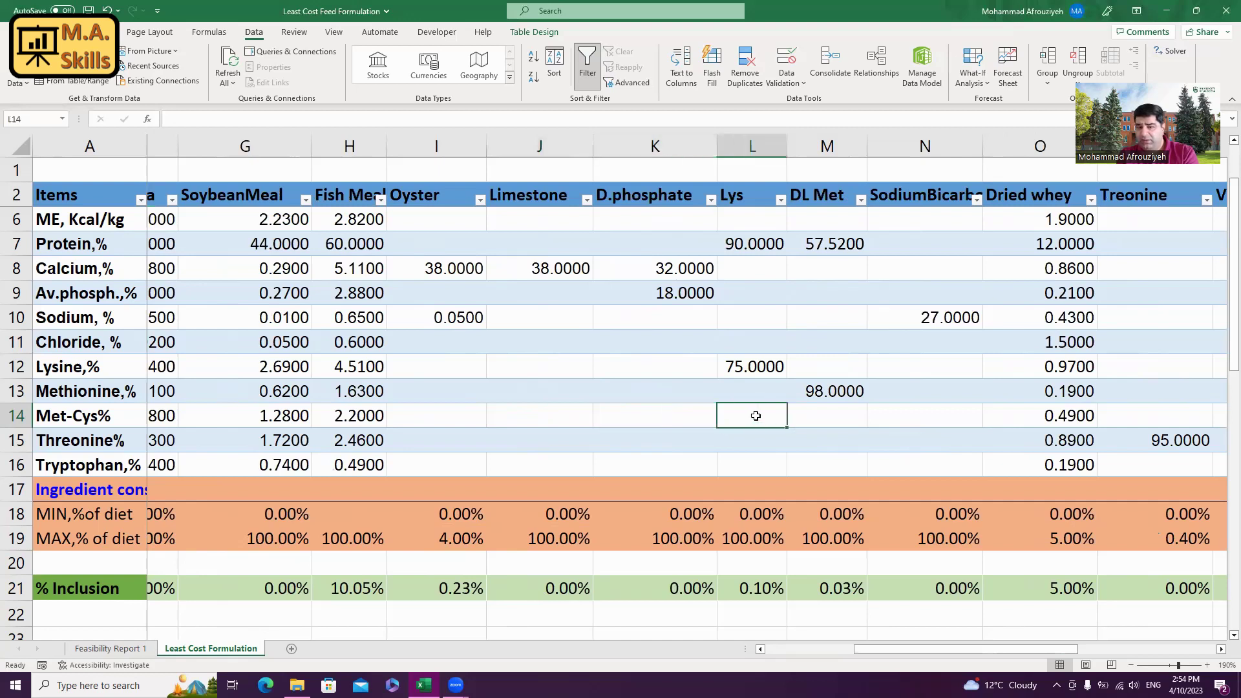
left_click(827, 412)
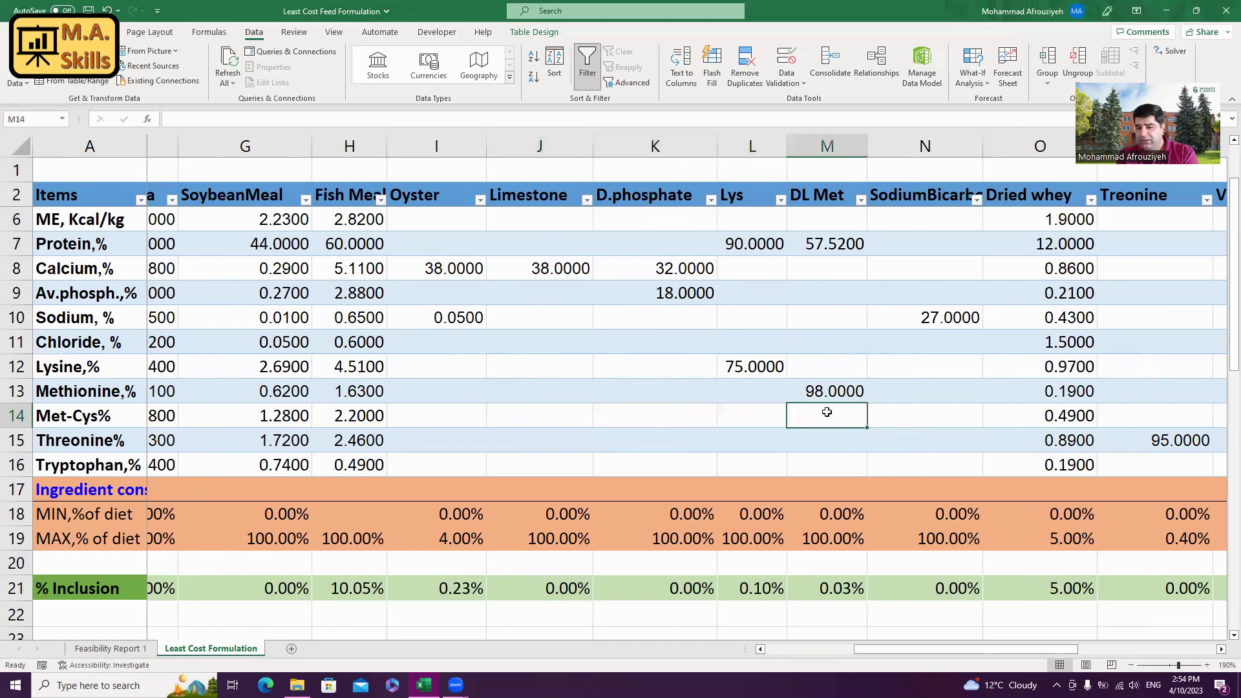
left_click(827, 198)
mouse_move(827, 197)
left_mouse_down()
mouse_move(838, 226)
mouse_move(820, 202)
left_mouse_up()
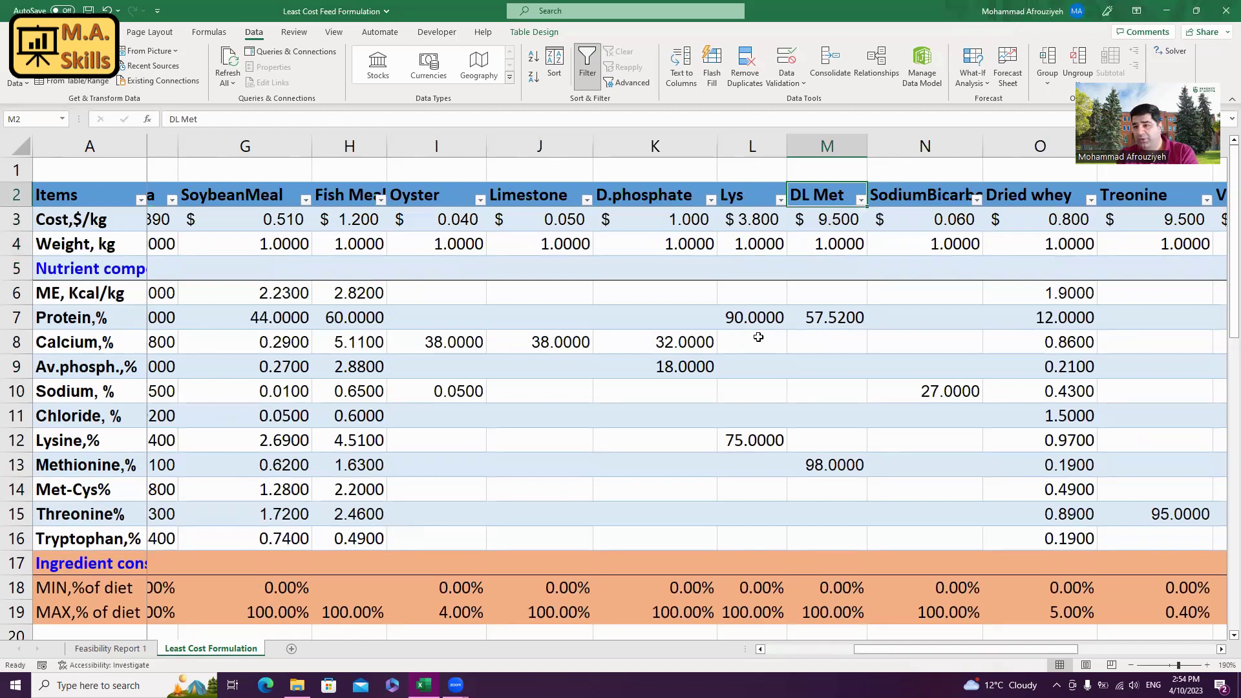
left_click(824, 487)
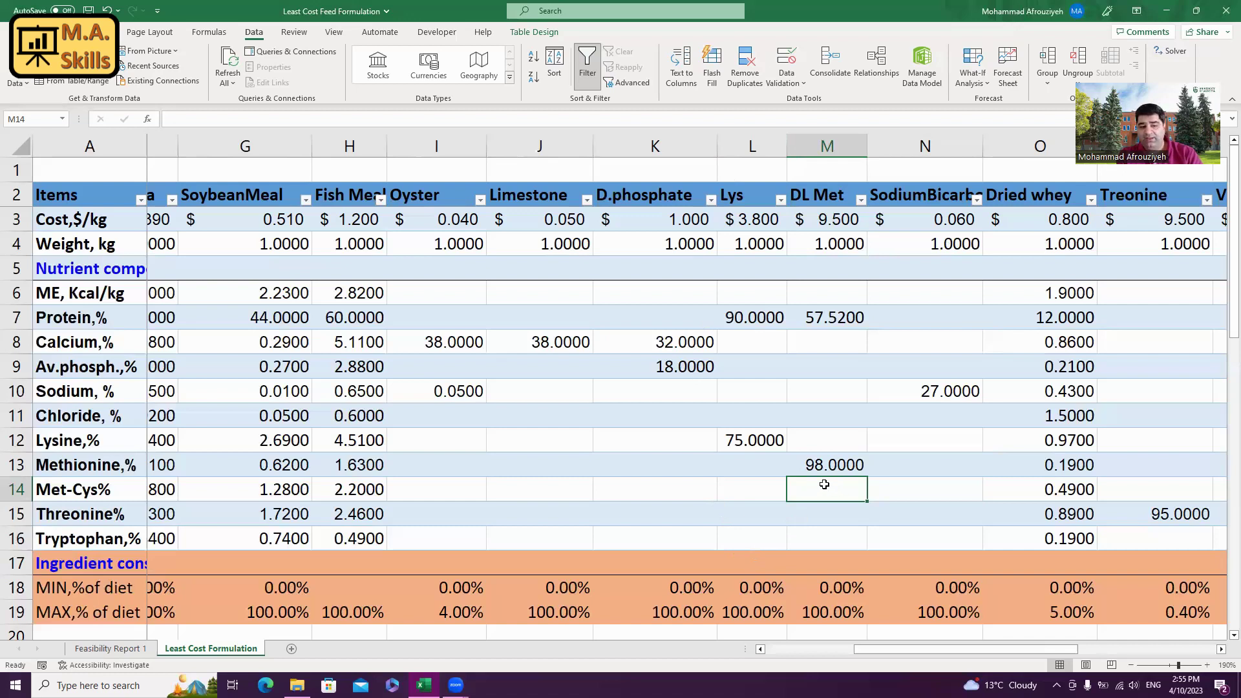
- Enter 98 as DL Met's Met-Cys% value in M14, matching its methionine, and review row 14
left_click(810, 465)
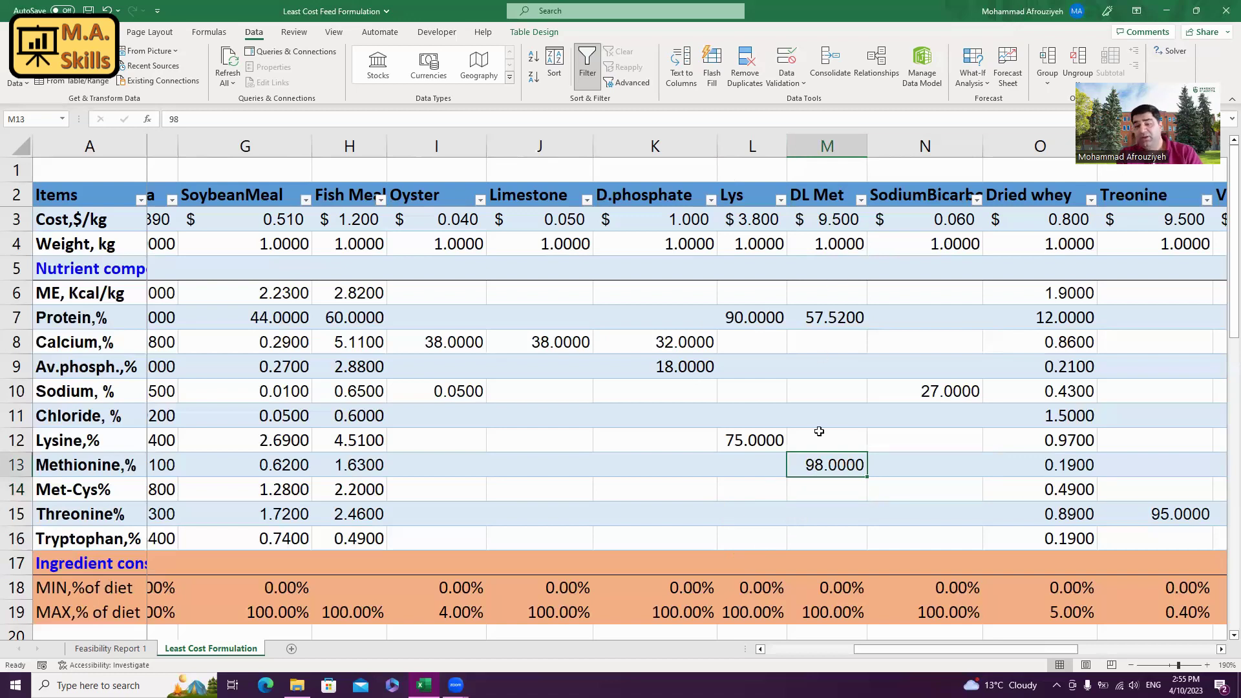
left_click(832, 490)
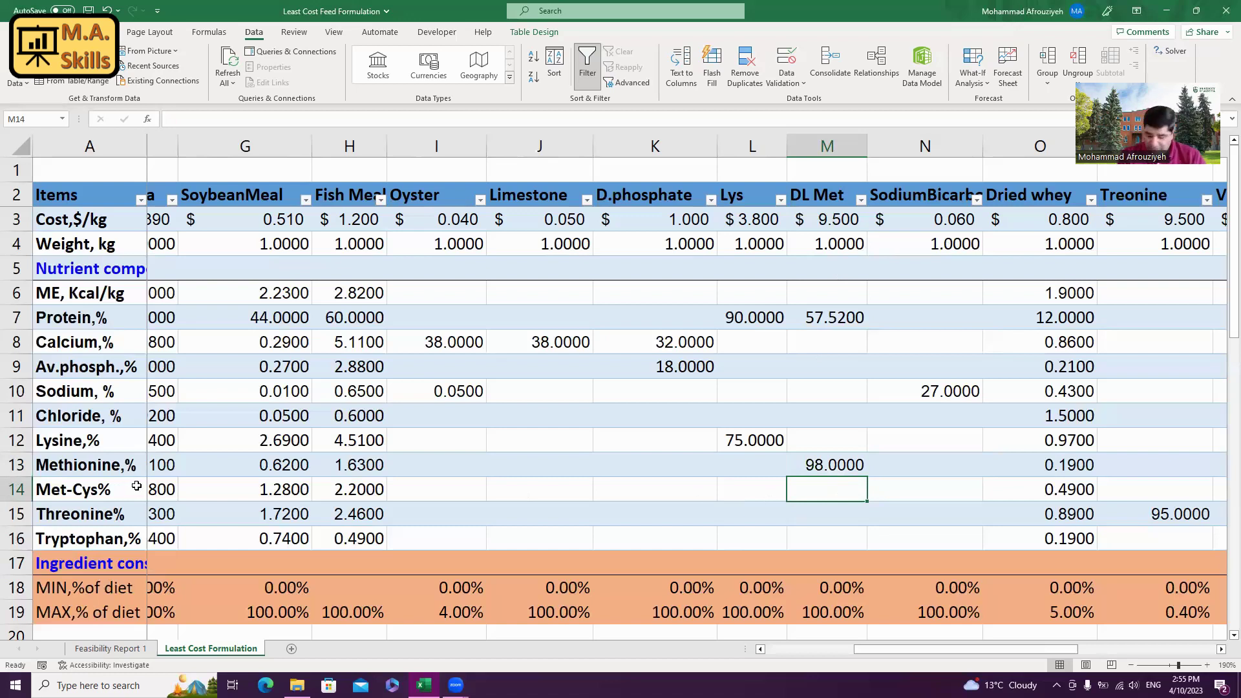
type("98")
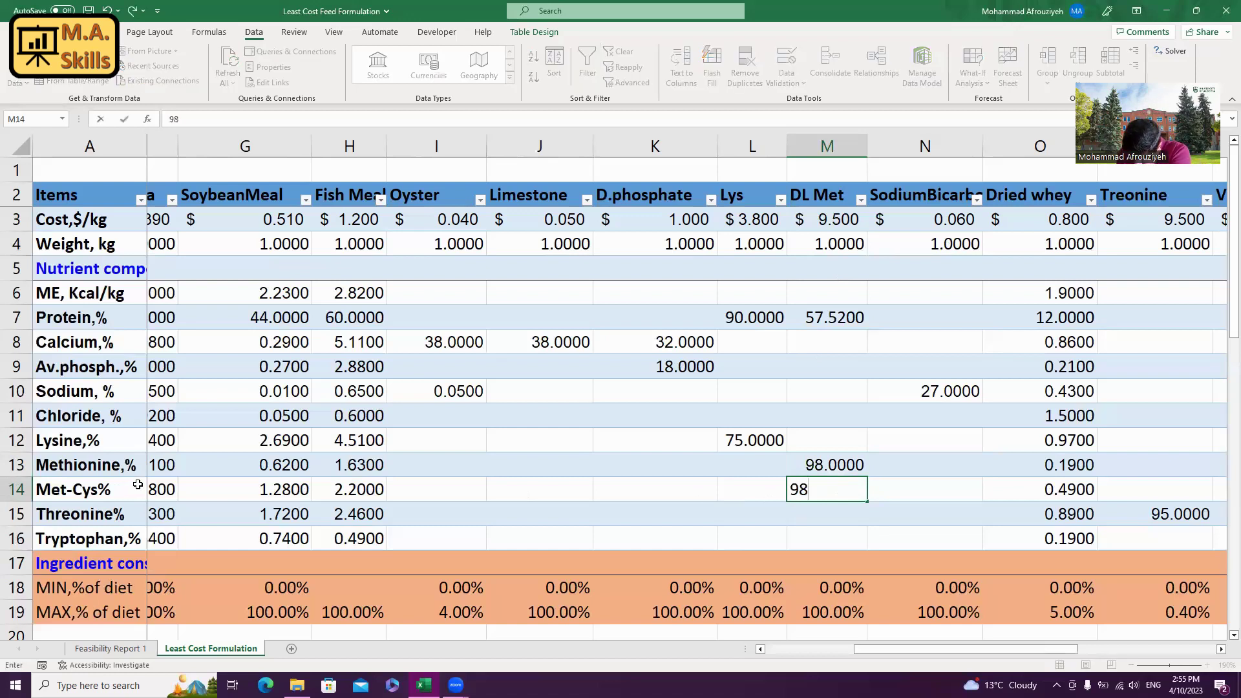
key("Tab")
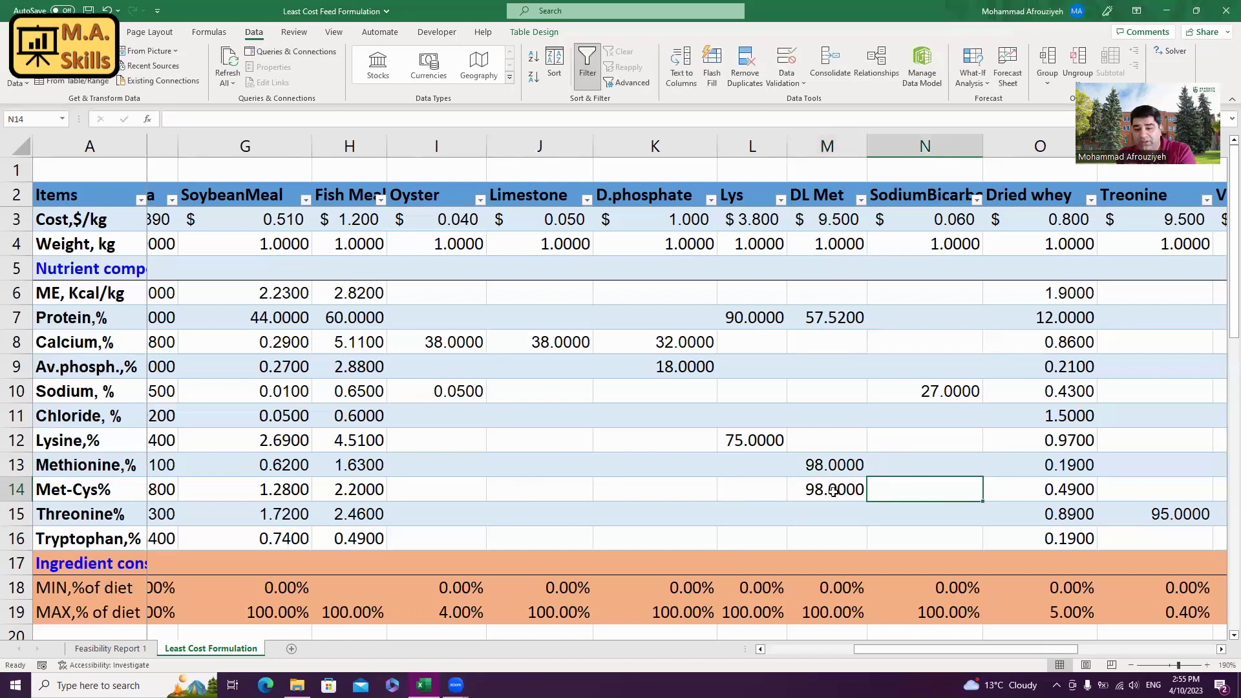
left_click(833, 491)
left_click(75, 489)
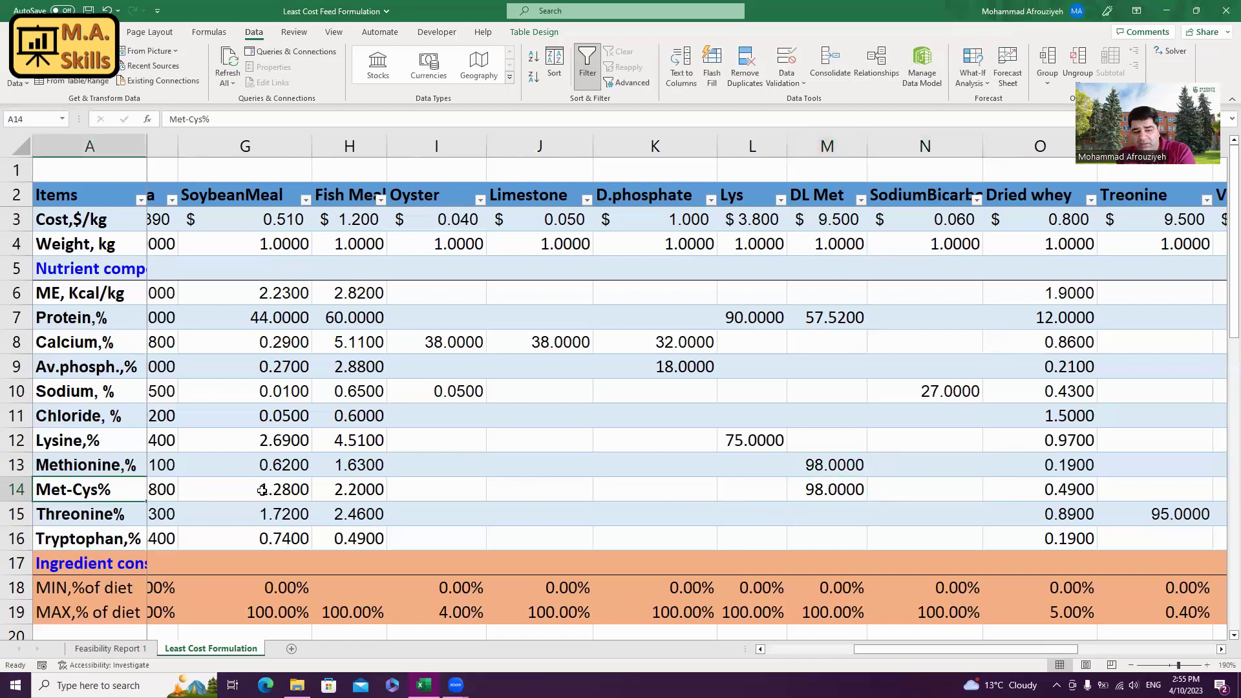
scroll(262, 491, "left", 5)
left_click_drag(763, 492, 869, 492)
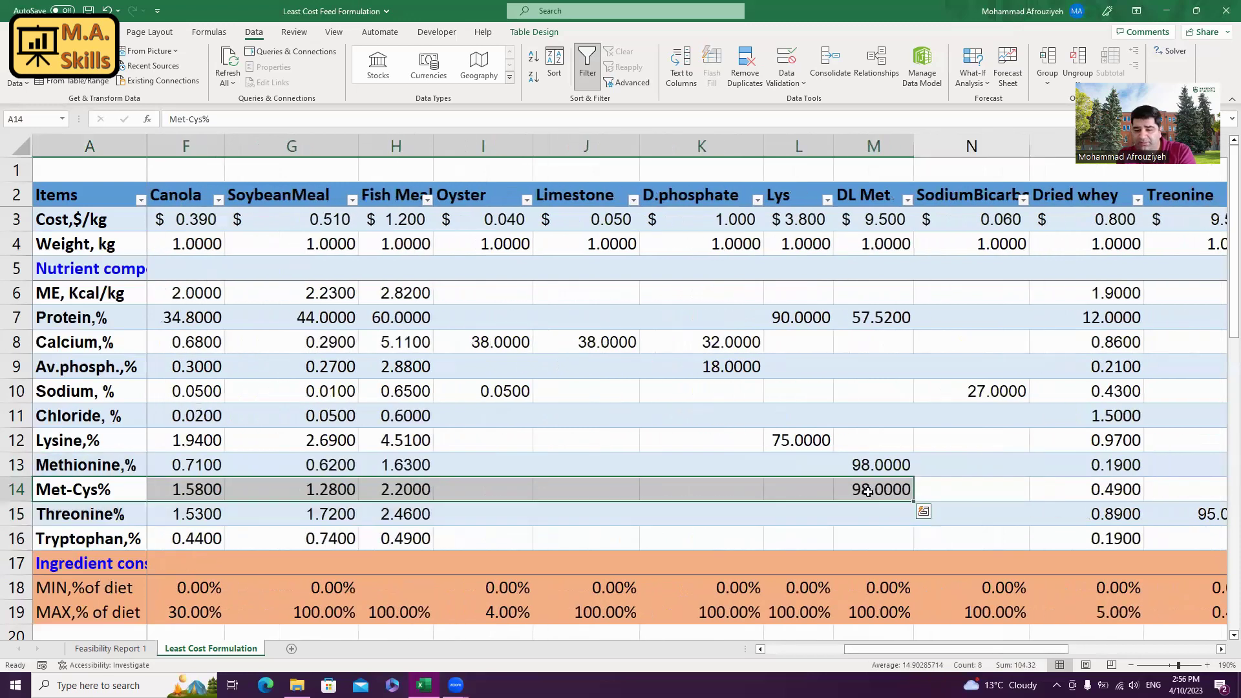
left_click(868, 491)
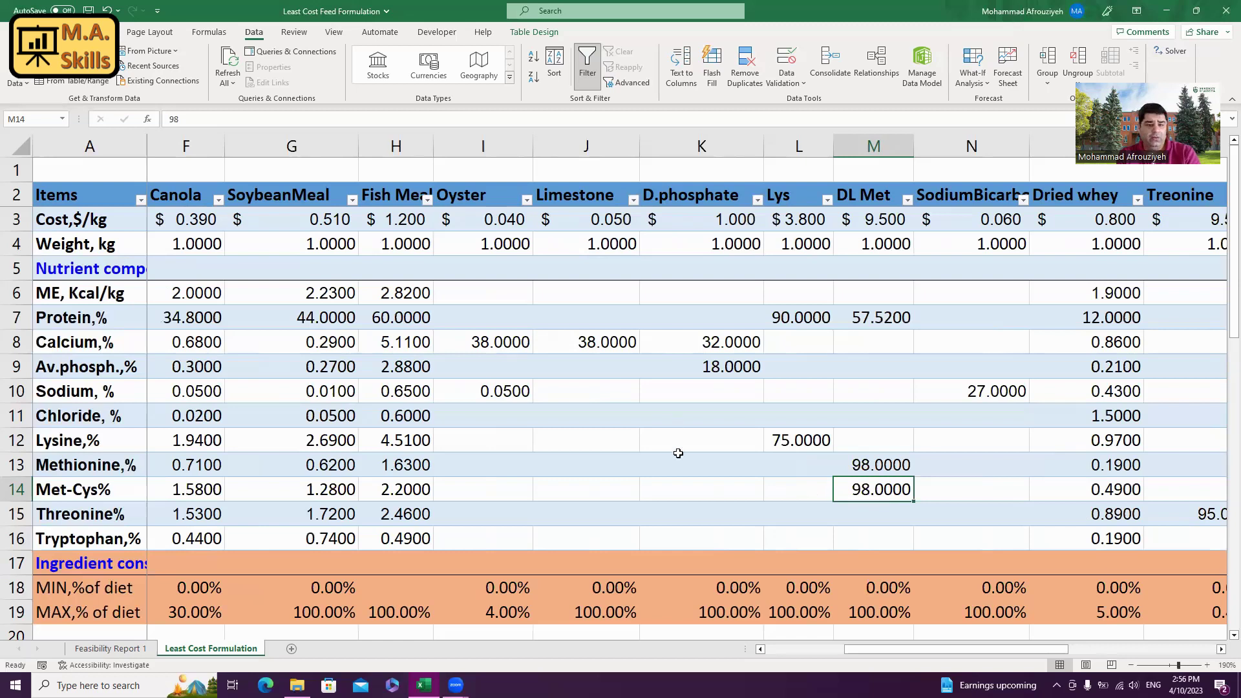
- Rerun Solver and keep the feasible diet costing 0.4115 $/kg with Met-Cys at 0.99%
left_click(751, 480)
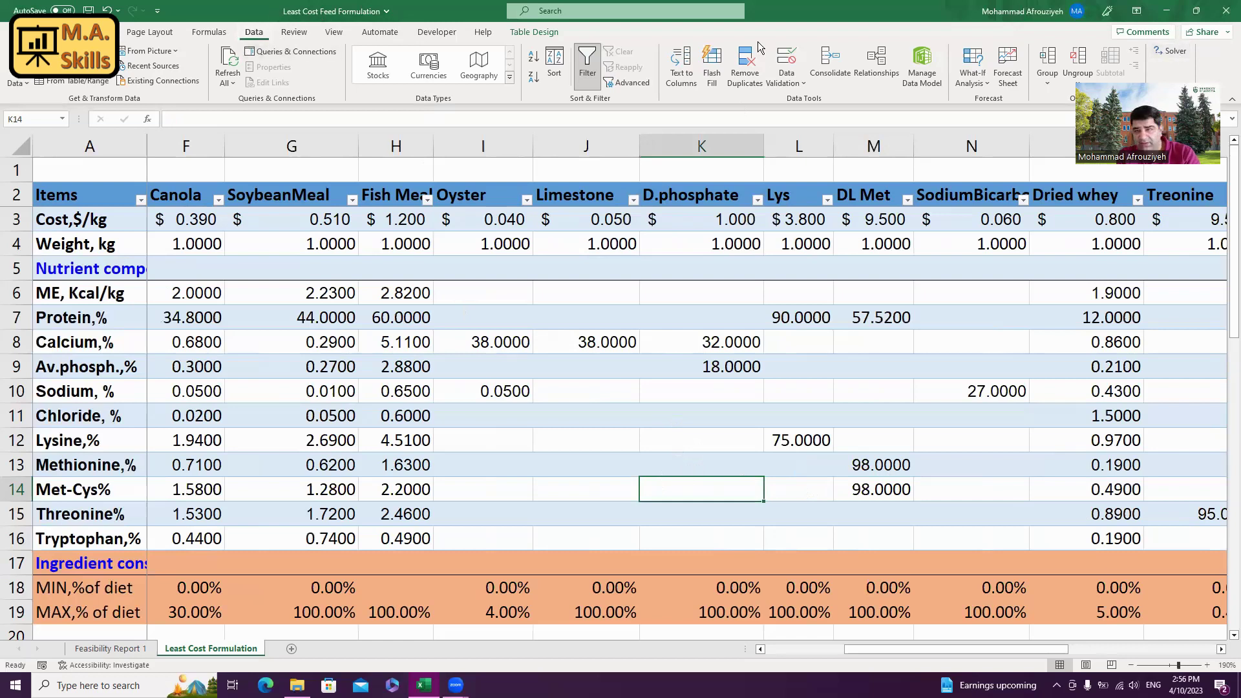
left_click(1171, 51)
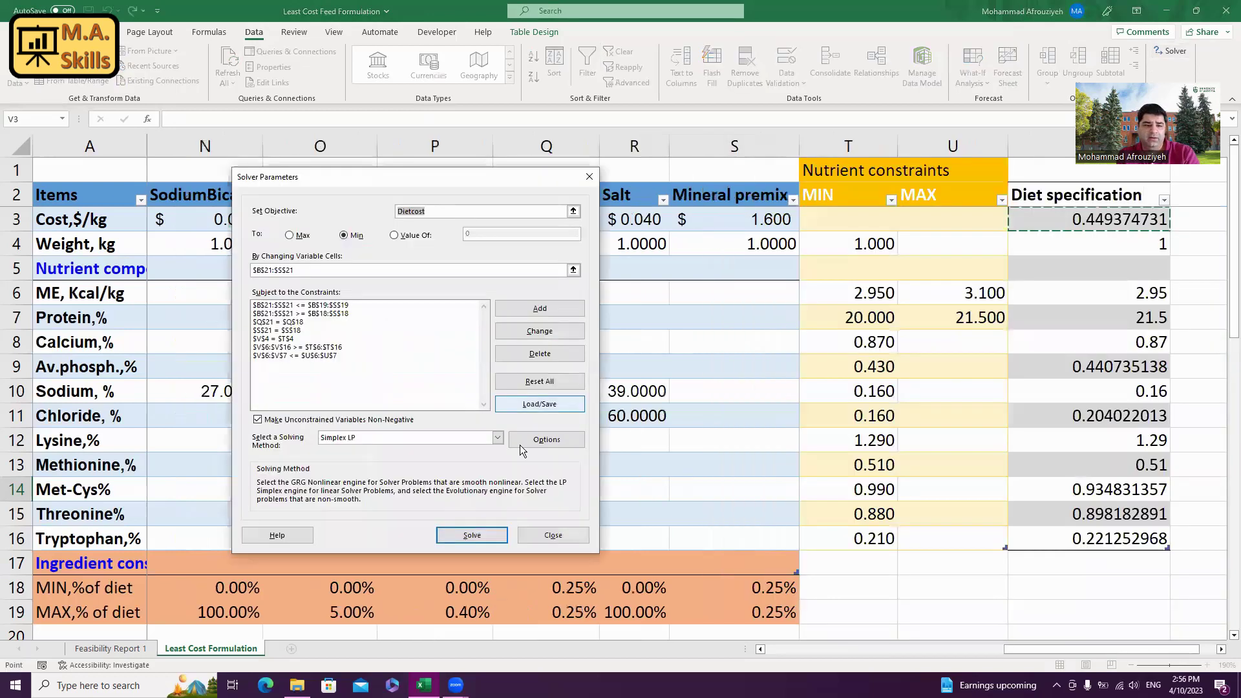
left_click(456, 536)
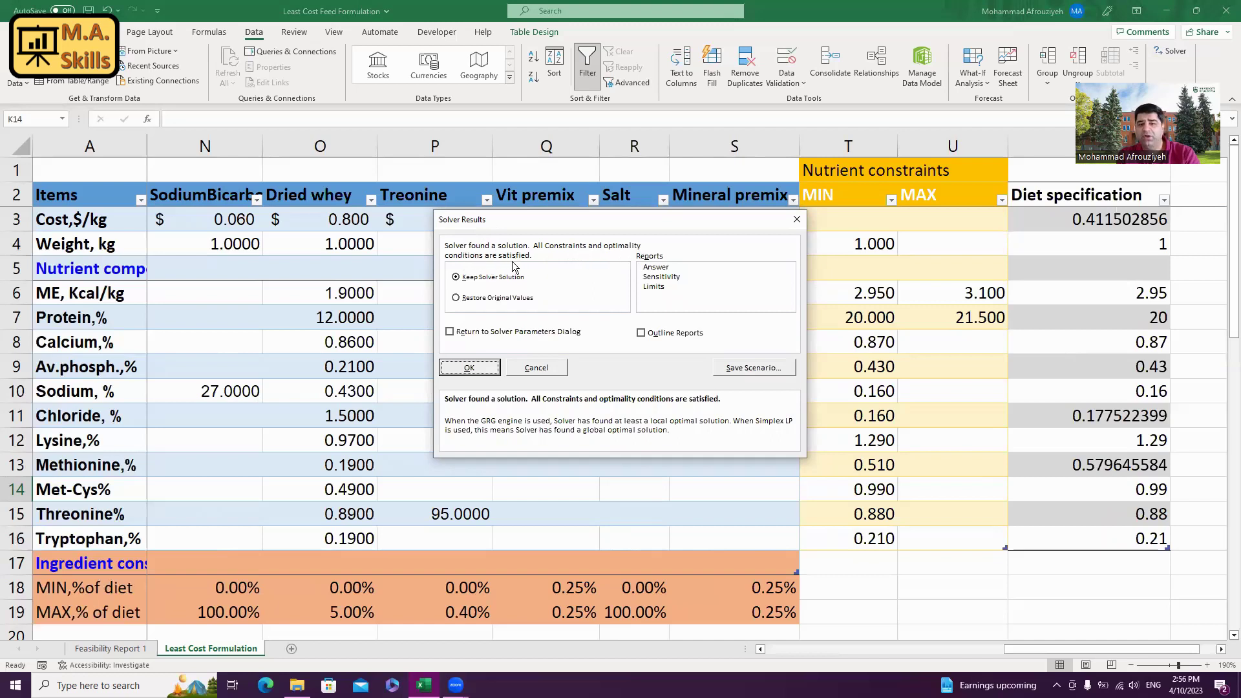
left_click(456, 367)
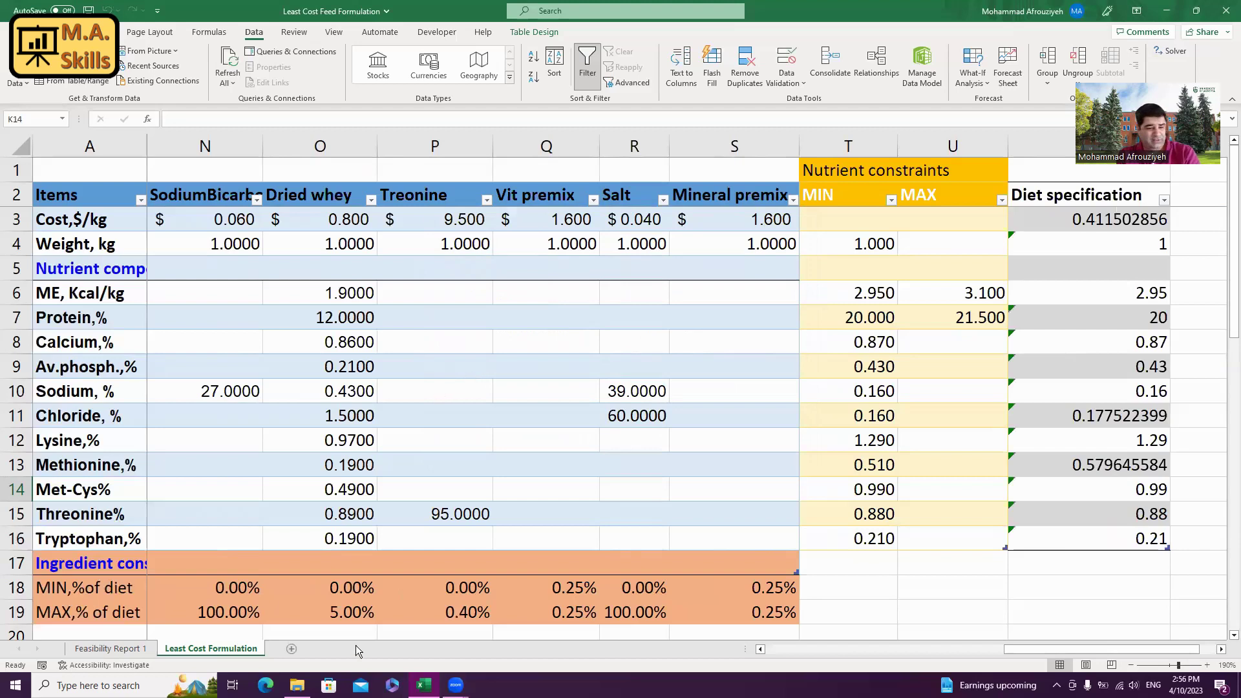